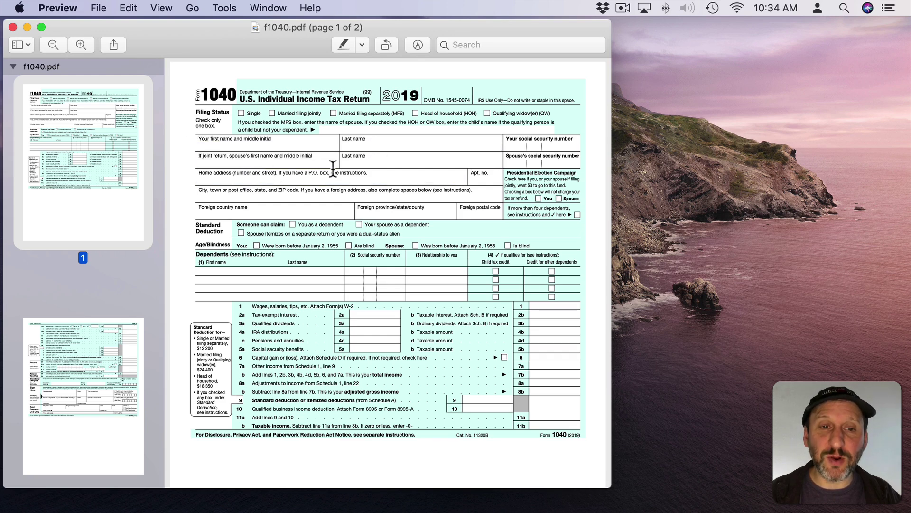
Step: Fill in the taxpayer's name in the first name and middle initial field of the 1040 form
click(212, 147)
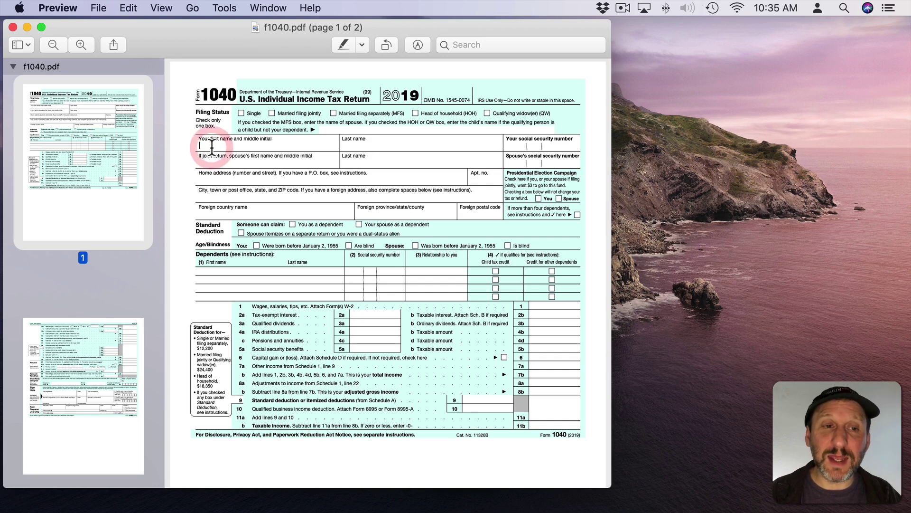
text(John Doe)
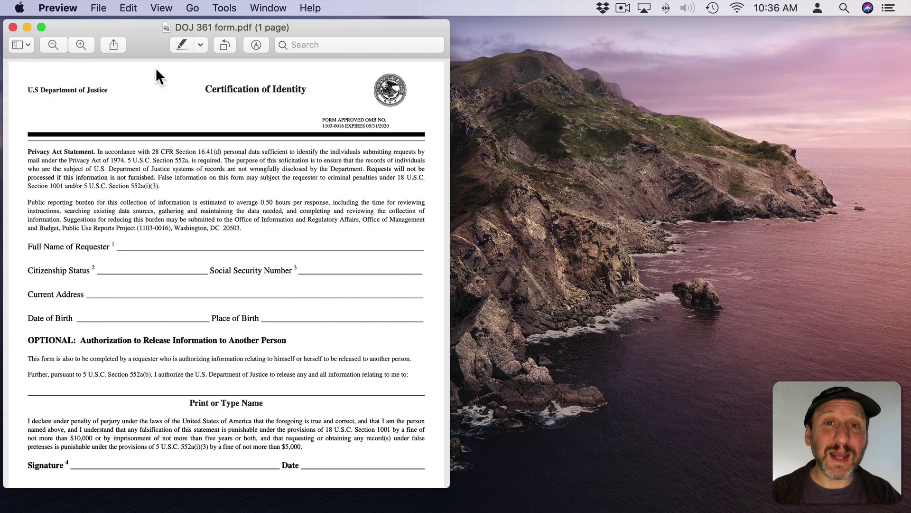
Step: Test whether the name, citizenship status and place of birth lines of the Certification of Identity form accept direct entry
click(137, 245)
click(124, 274)
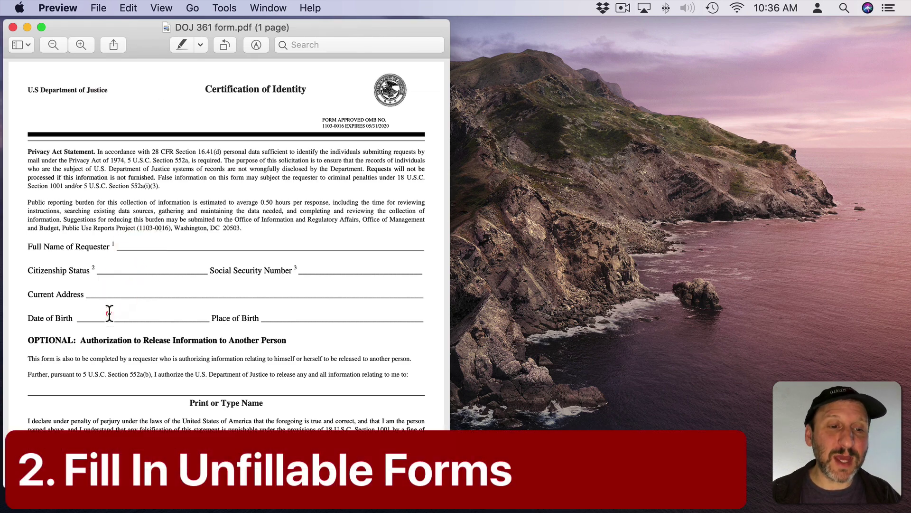
click(297, 313)
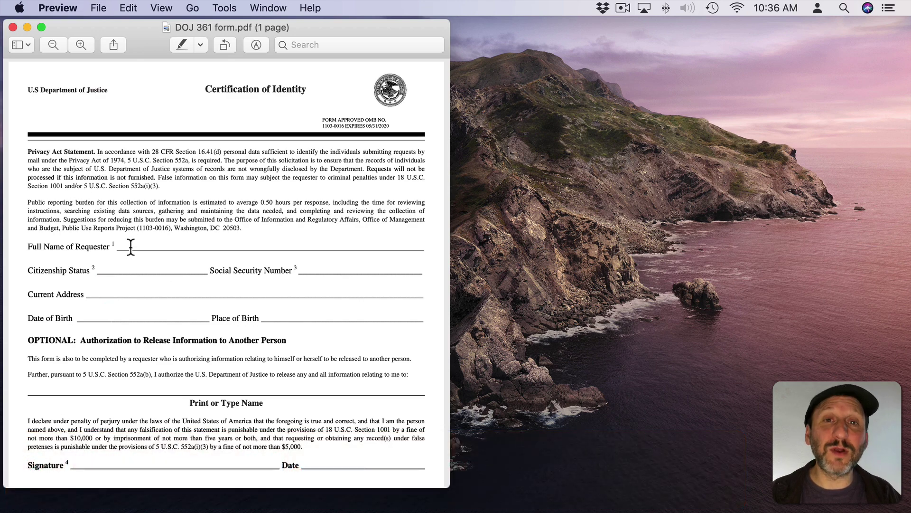
click(102, 268)
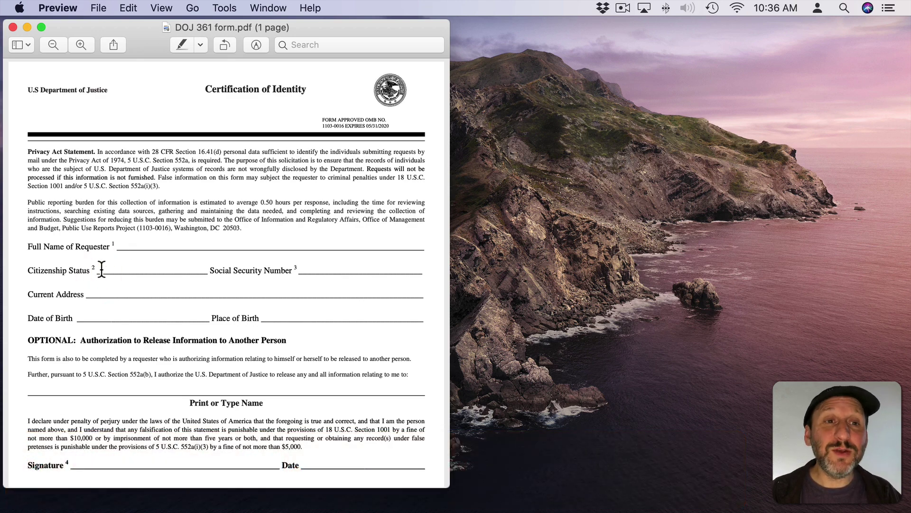
Step: Add a text annotation with the requester's full name and place it on the Full Name of Requester line
click(256, 44)
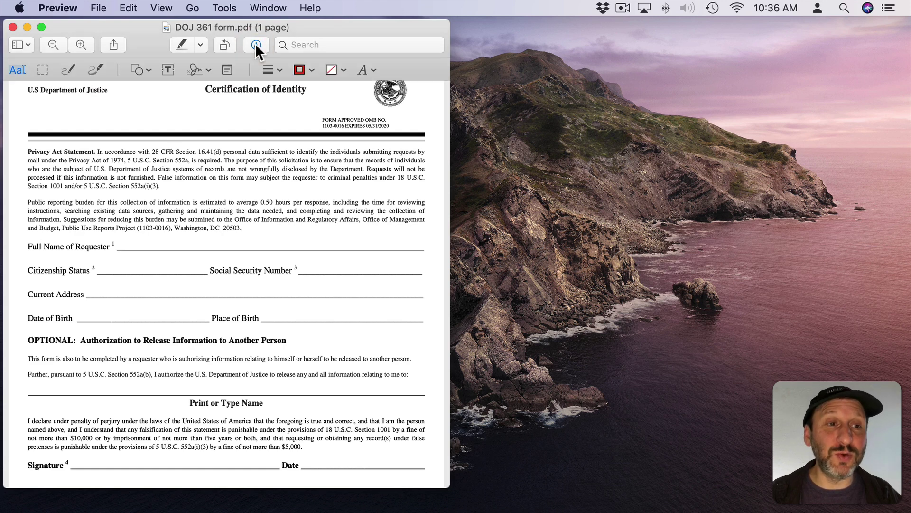
click(167, 70)
double_click(220, 274)
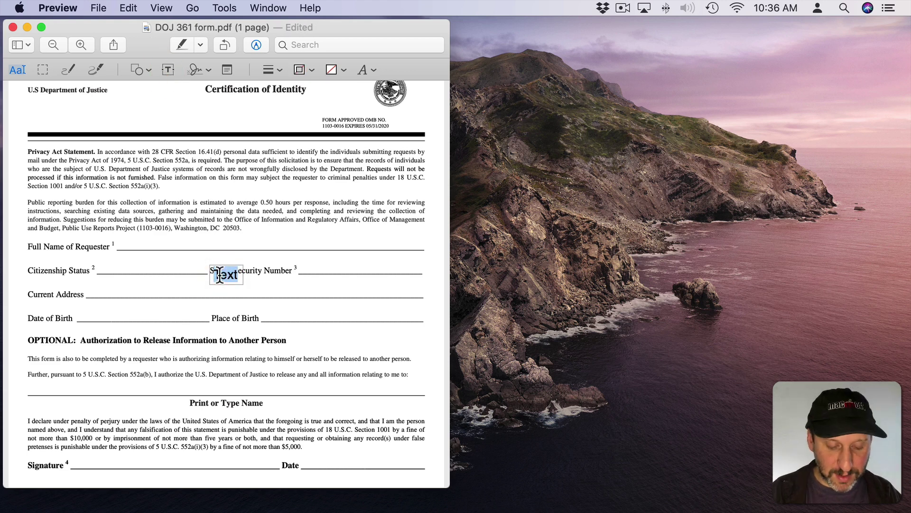
text(John Doe)
drag(230, 275, 139, 243)
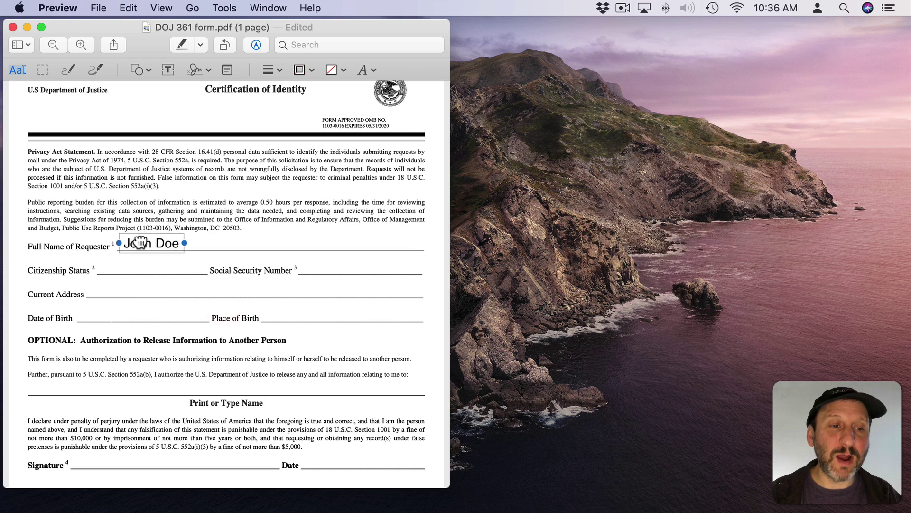
click(364, 70)
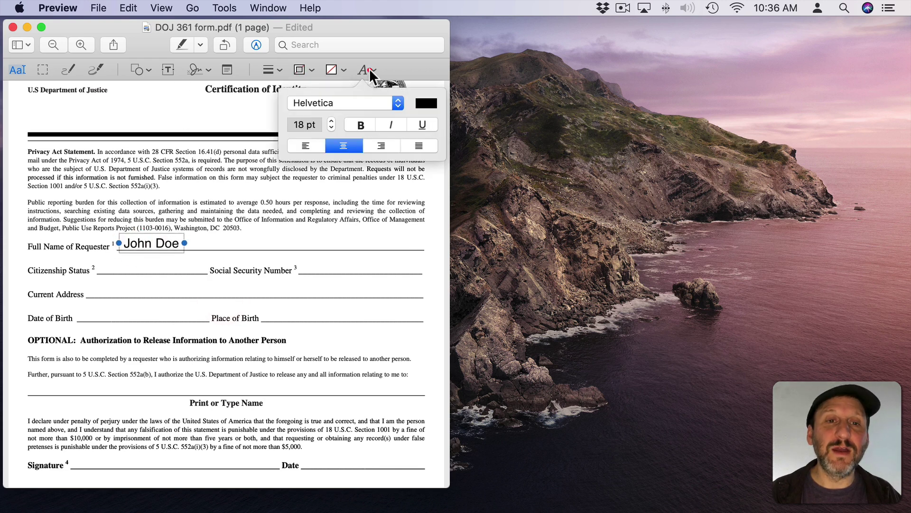
click(203, 220)
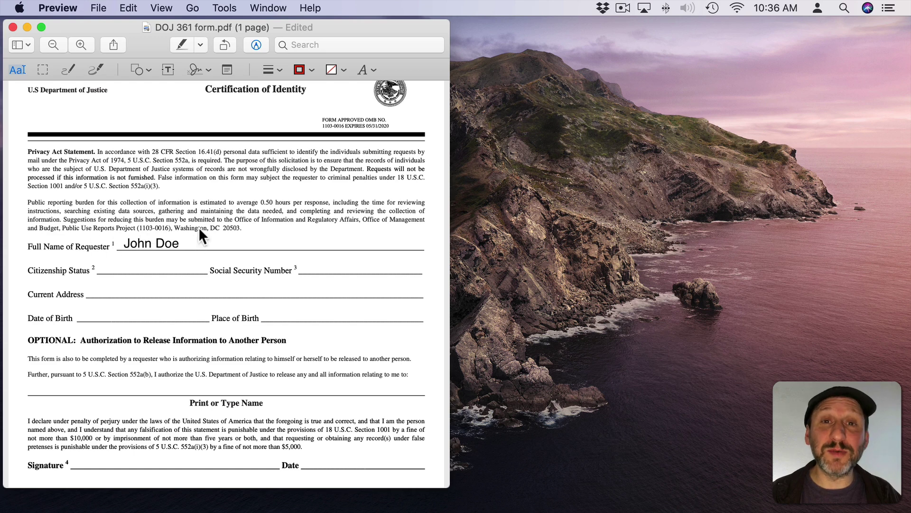
Step: Save the filled-in form through the print dialog as a new PDF, DOJ 361 form.pdf, on the Desktop
click(98, 8)
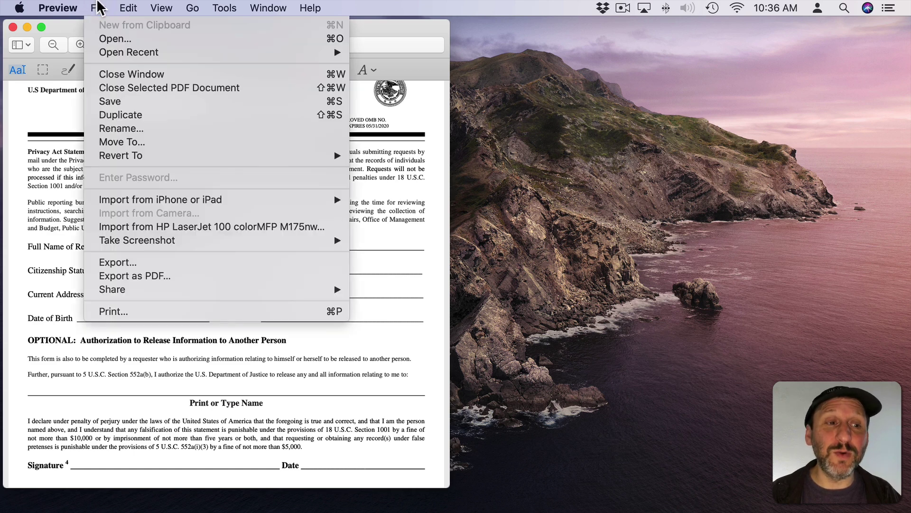
click(136, 311)
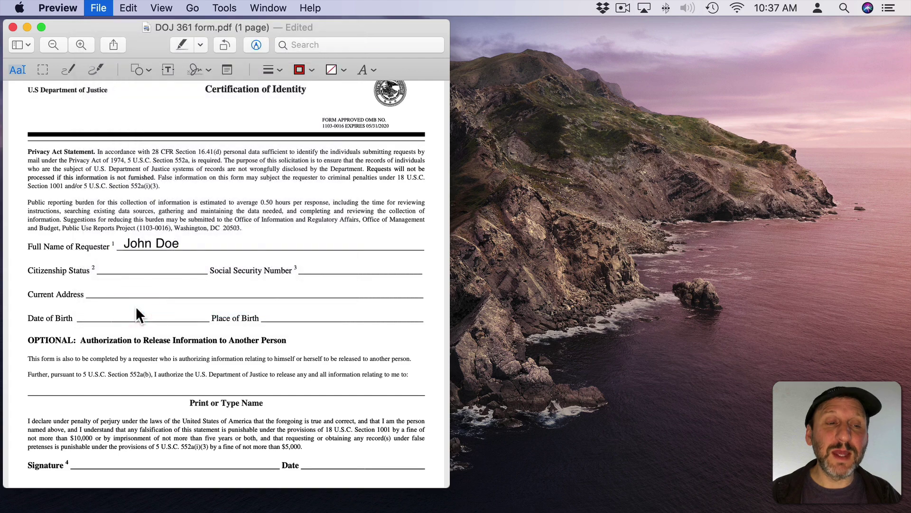
click(72, 411)
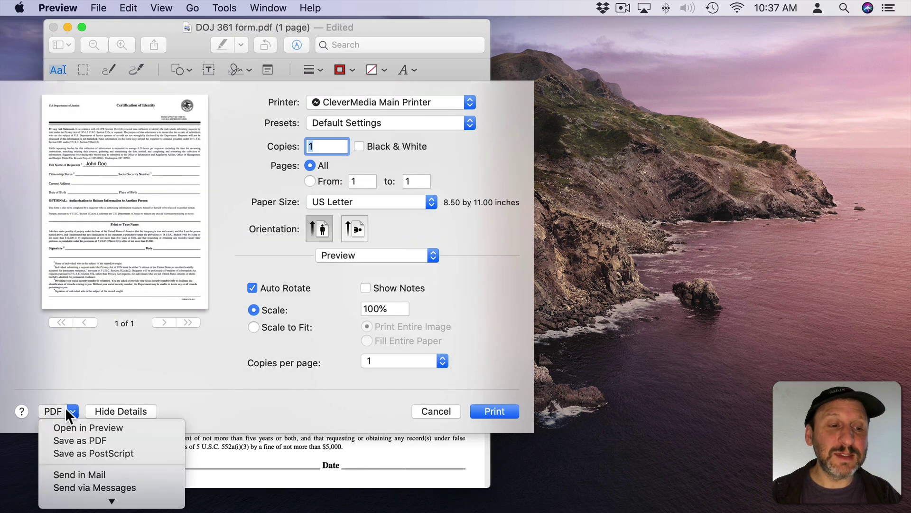
click(75, 440)
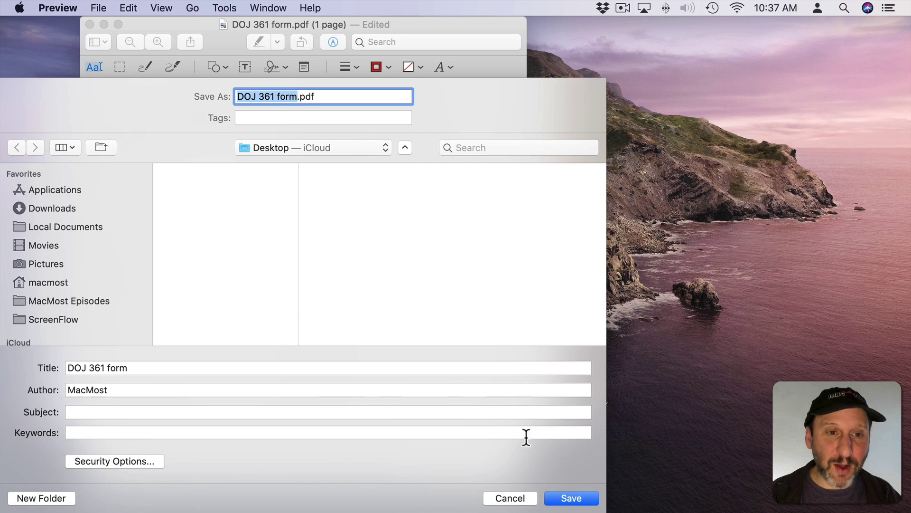
click(572, 496)
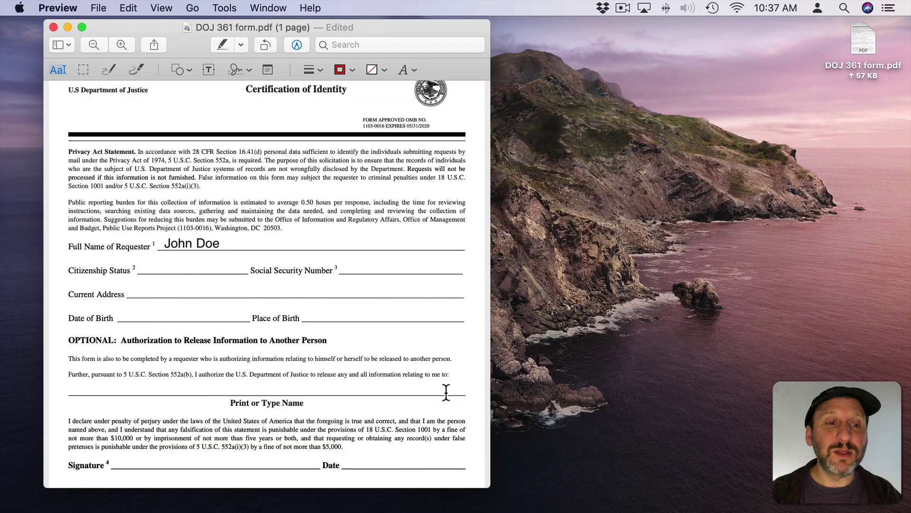
Step: Shift the name annotation slightly along its line in the original form, and close that document
mouse_move(186, 243)
mouse_down()
mouse_move(204, 238)
mouse_move(197, 227)
mouse_move(198, 241)
mouse_up()
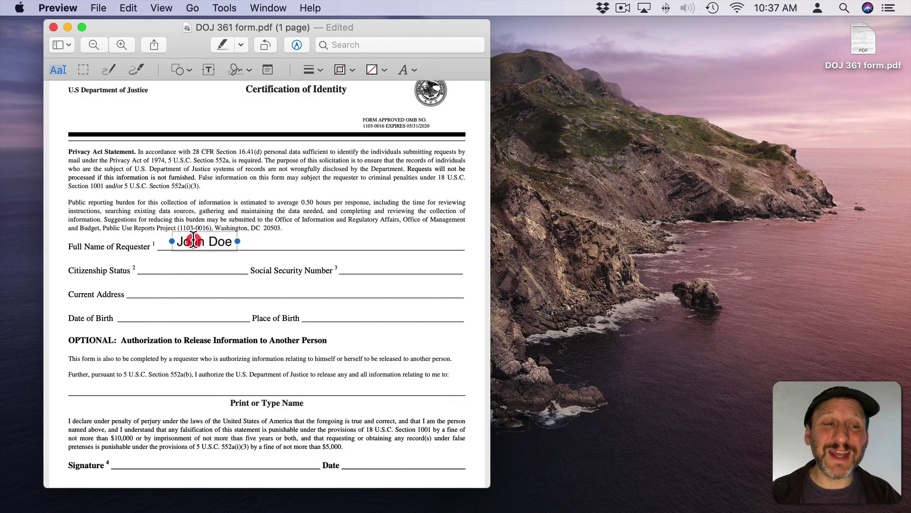
click(53, 27)
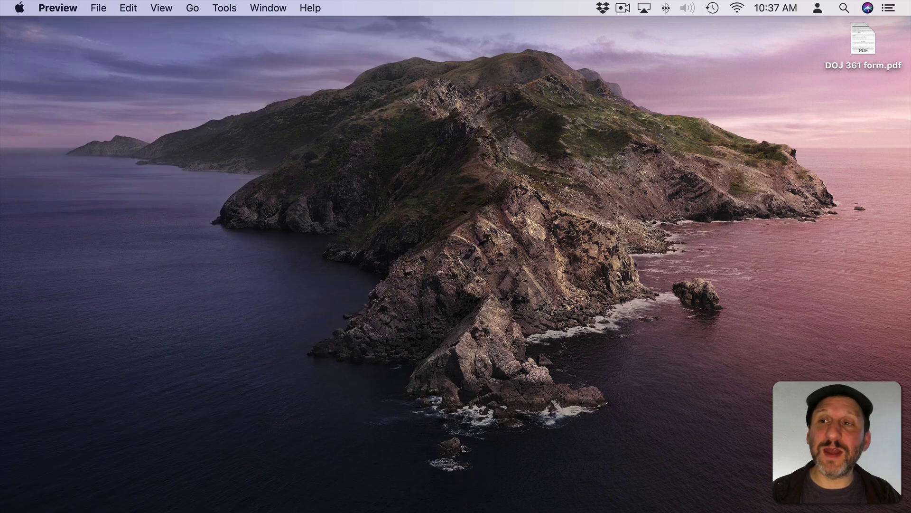
Step: Open the saved DOJ 361 form.pdf from the desktop and test whether the requester's name is still an editable annotation
double_click(864, 38)
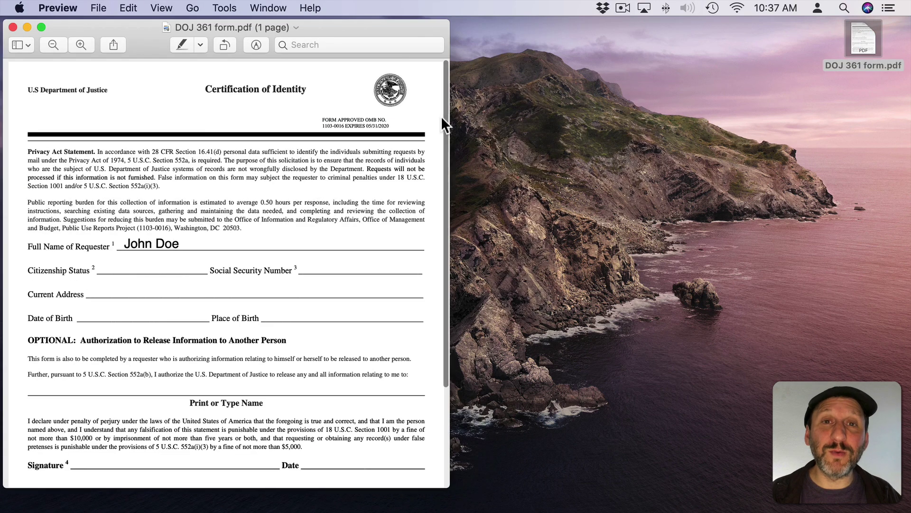
click(131, 244)
double_click(160, 243)
double_click(130, 244)
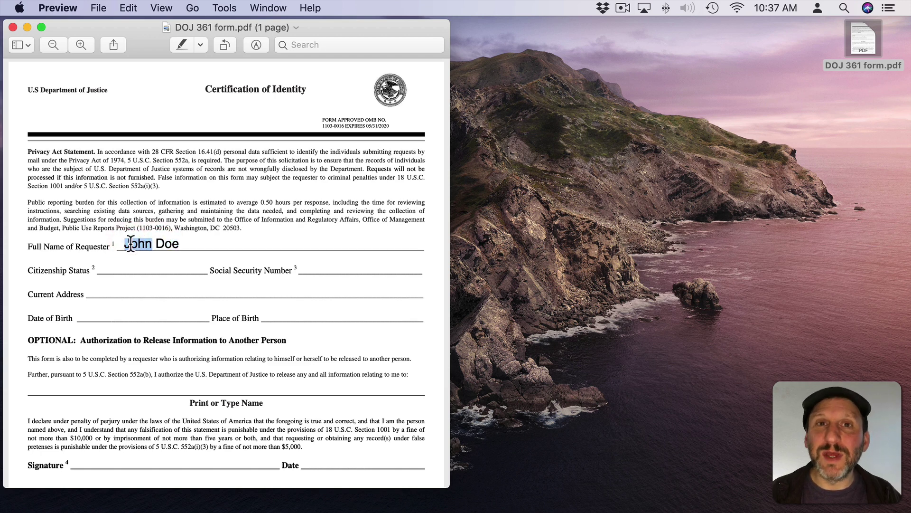
click(127, 245)
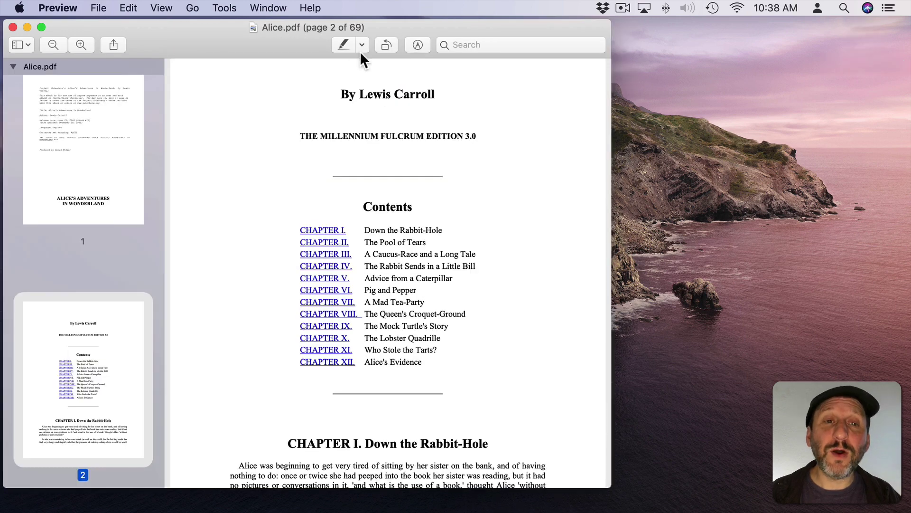
Step: Highlight "There was nothing so VERY remarkable" in yellow on page 3 of Alice.pdf
click(417, 45)
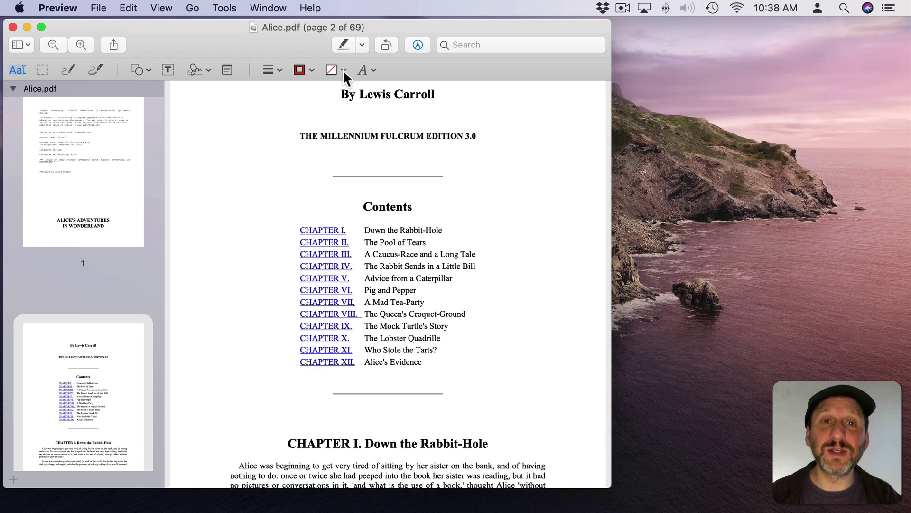
click(417, 44)
scroll(372, 246, down, 5)
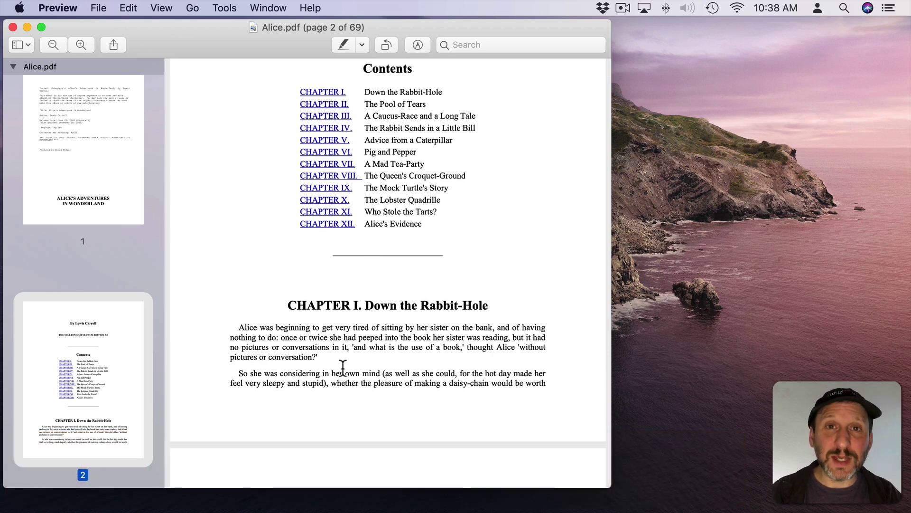
scroll(343, 366, down, 7)
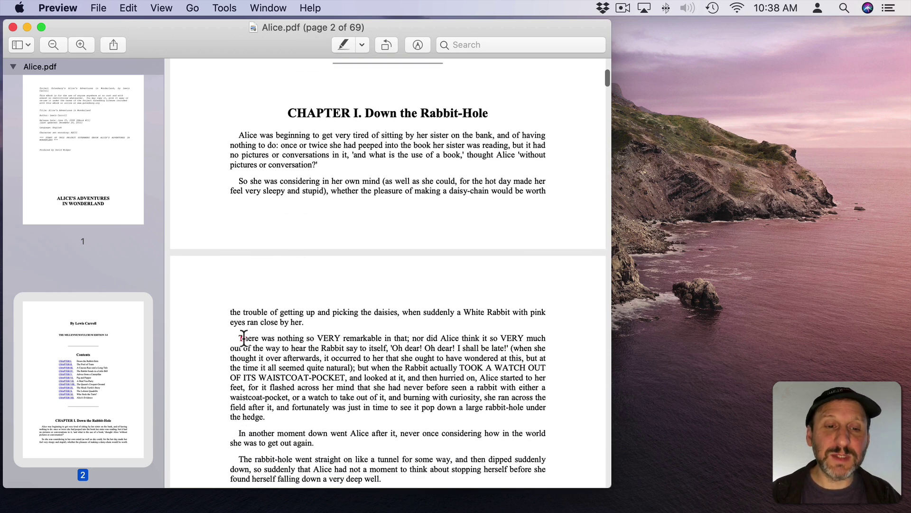
drag(238, 338, 381, 338)
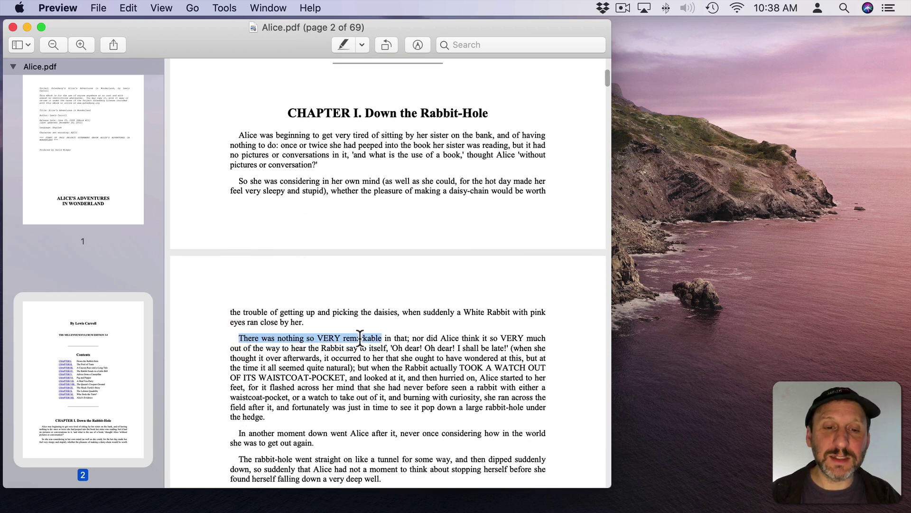
click(349, 41)
Step: Highlight the phrase "flashed across her mind that she" in blue
drag(270, 388, 385, 388)
click(361, 44)
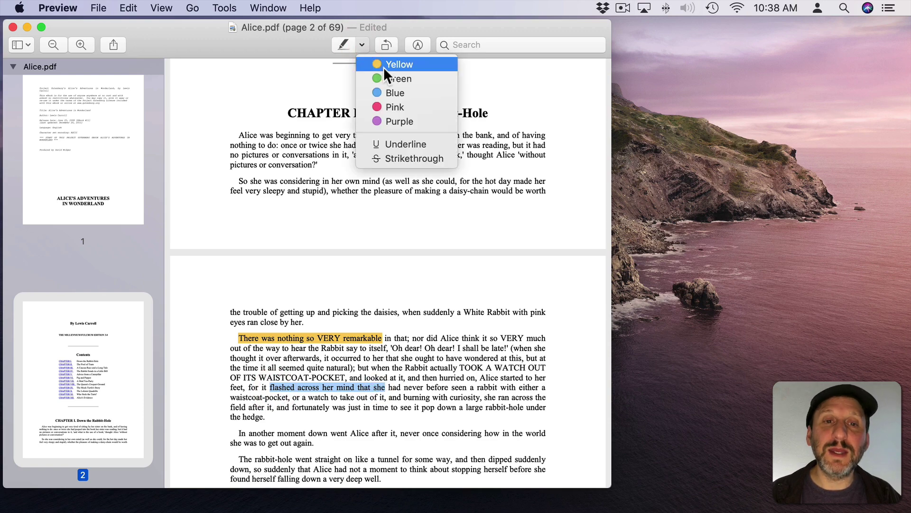
click(392, 93)
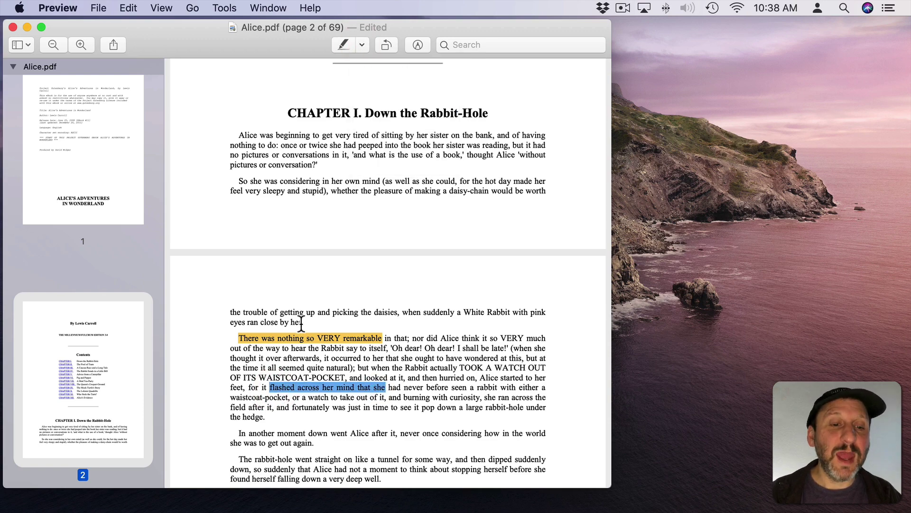
Step: Highlight "Down, down, down" further down page 3 in yellow
scroll(303, 305, down, 10)
drag(239, 270, 308, 270)
click(343, 44)
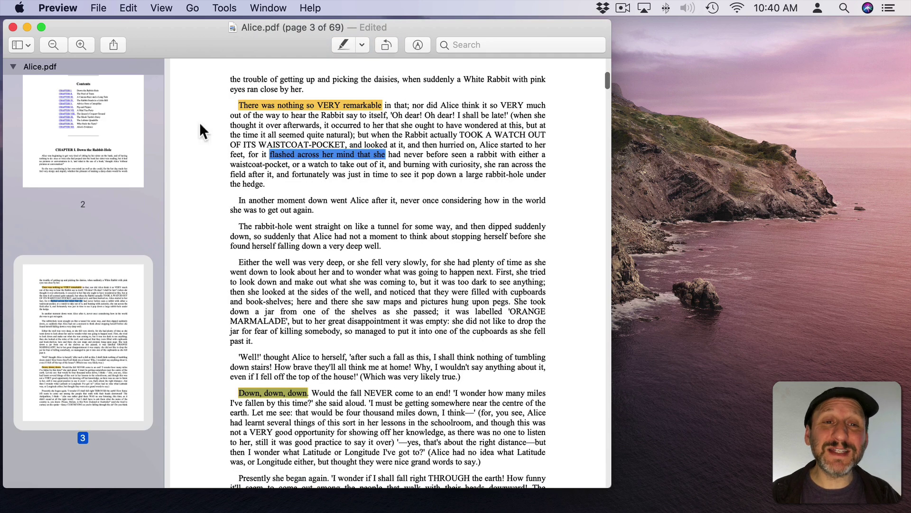
Step: Switch the sidebar from page thumbnails to Highlights and Notes
click(24, 43)
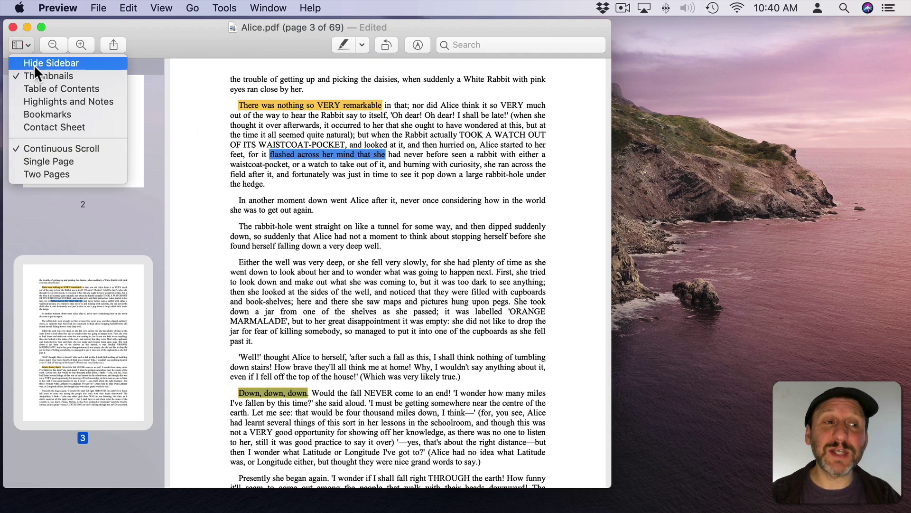
click(40, 101)
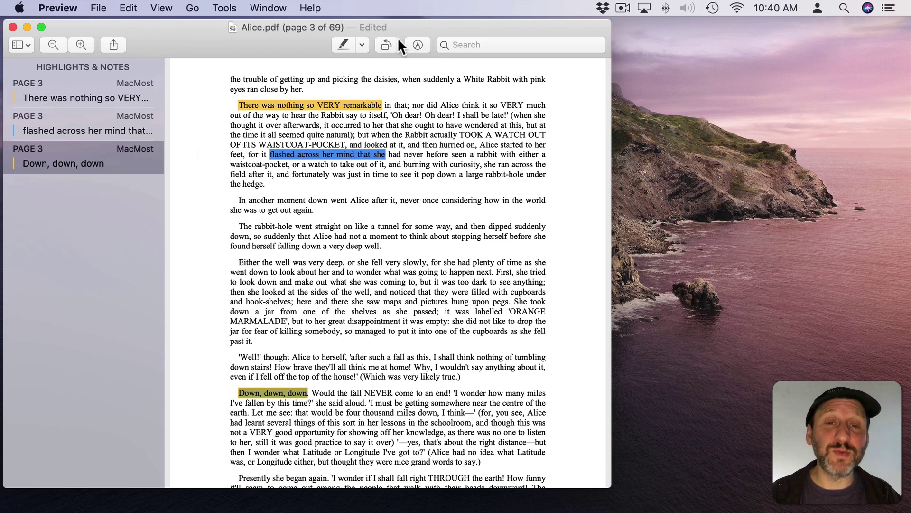
Step: Add a note reading "Some text" and place it at the start of the paragraph beginning "The rabbit-hole went straight on"
click(418, 46)
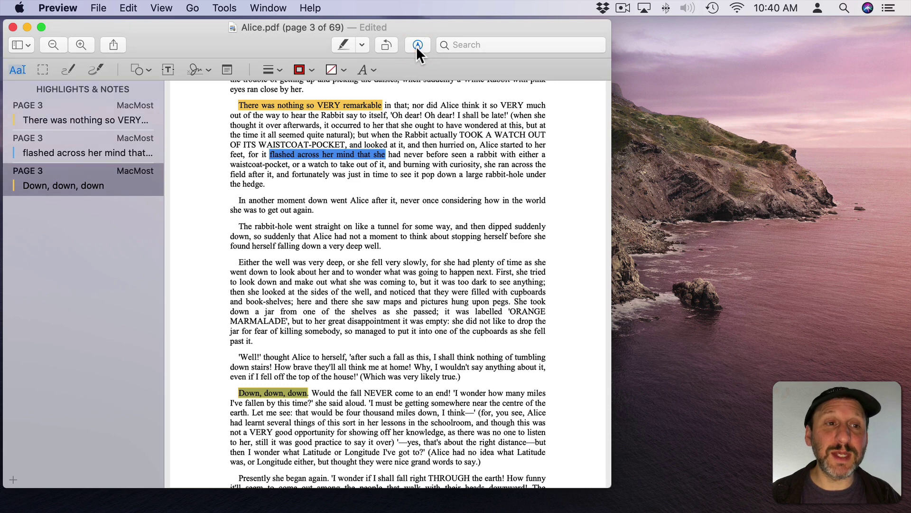
click(226, 70)
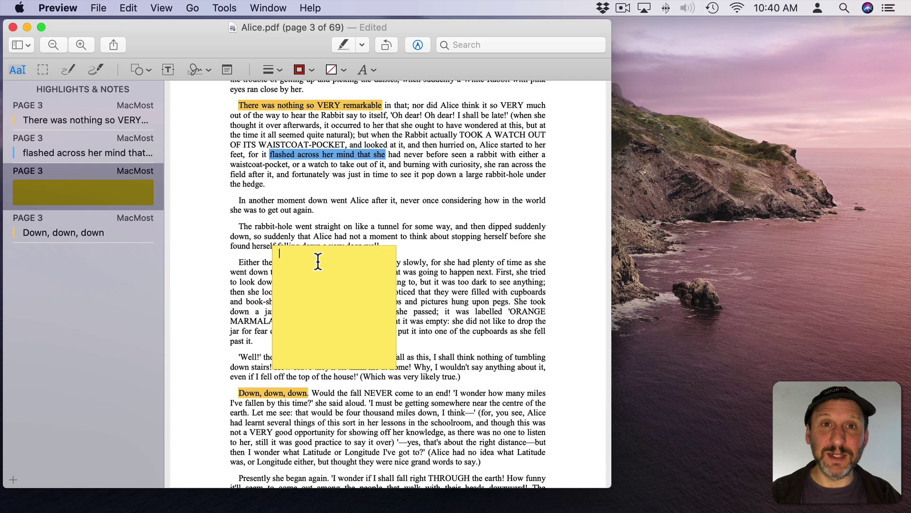
text(Some text)
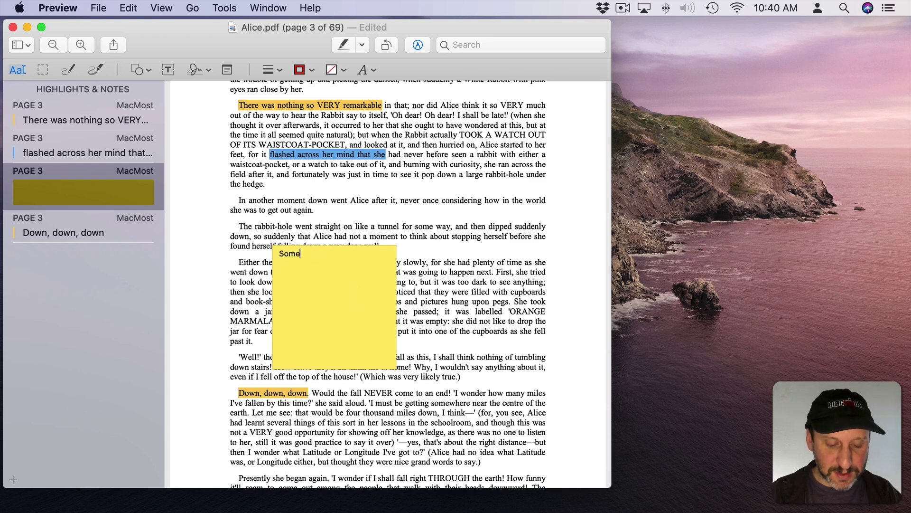
click(451, 299)
drag(388, 253, 246, 231)
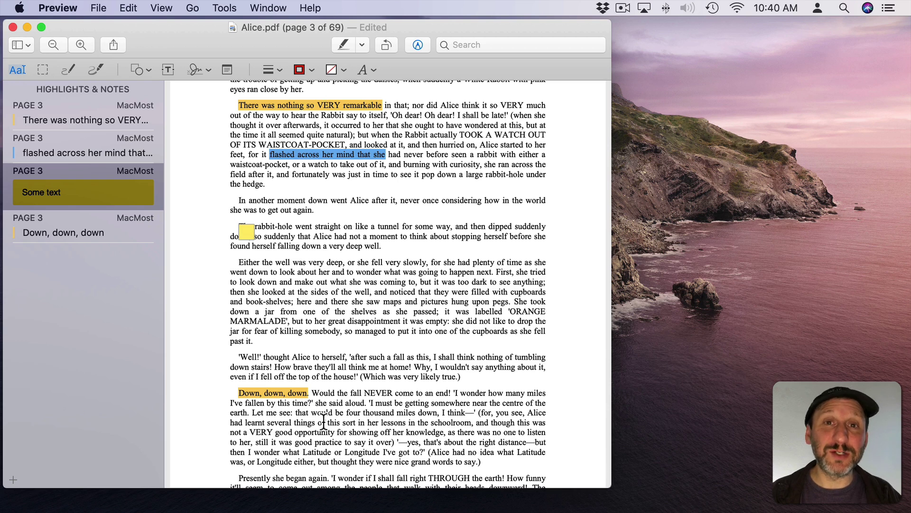
Step: Locate the "There was nothing so VERY remarkable" and "flashed across her mind that she" highlights from the list of annotations
click(59, 110)
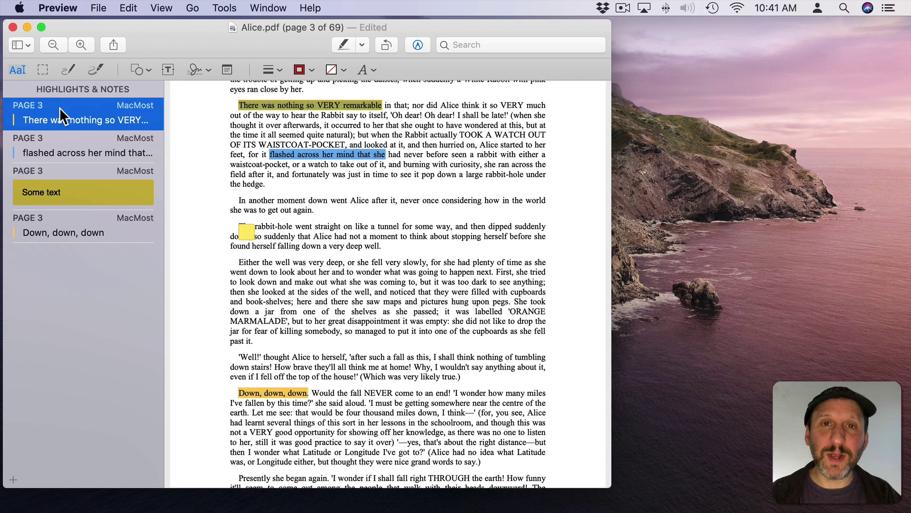
click(58, 140)
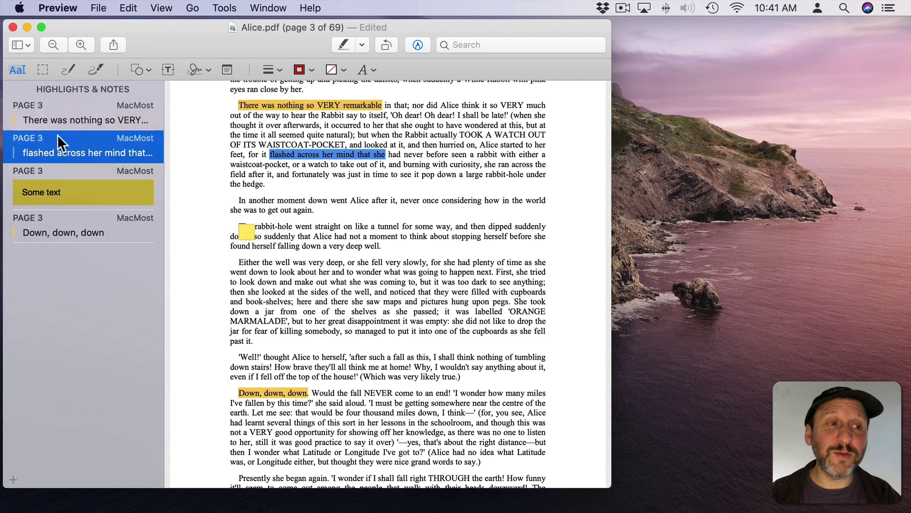
Step: Locate the "Down, down, down" highlight from the list of annotations
click(64, 227)
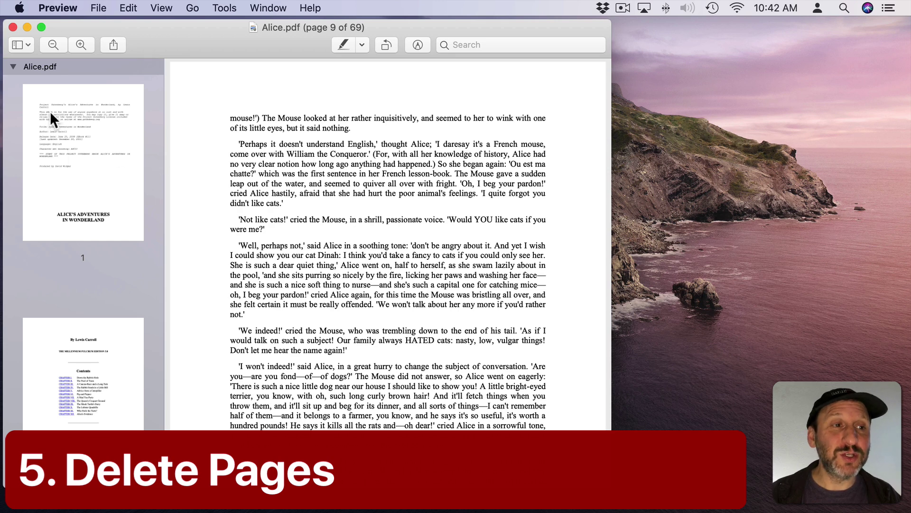
Step: Delete page 1, the Project Gutenberg title page, from Alice.pdf
click(86, 116)
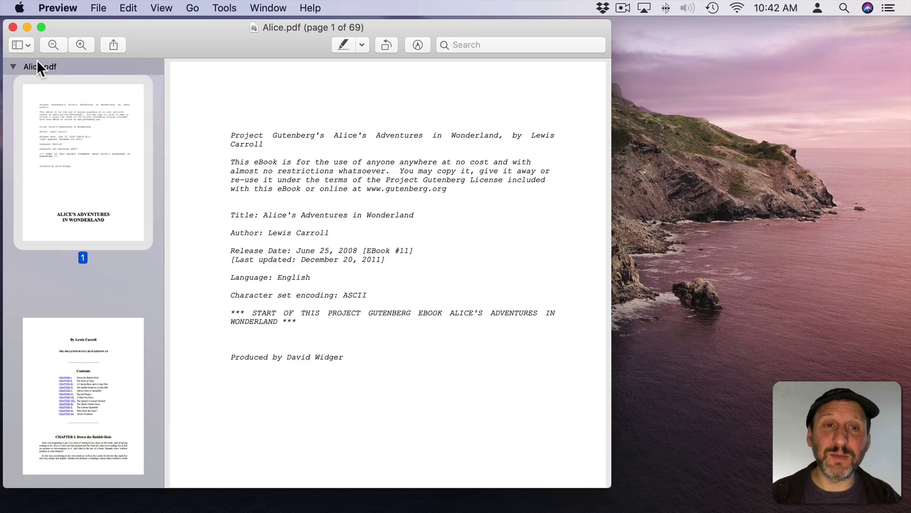
key(BackSpace)
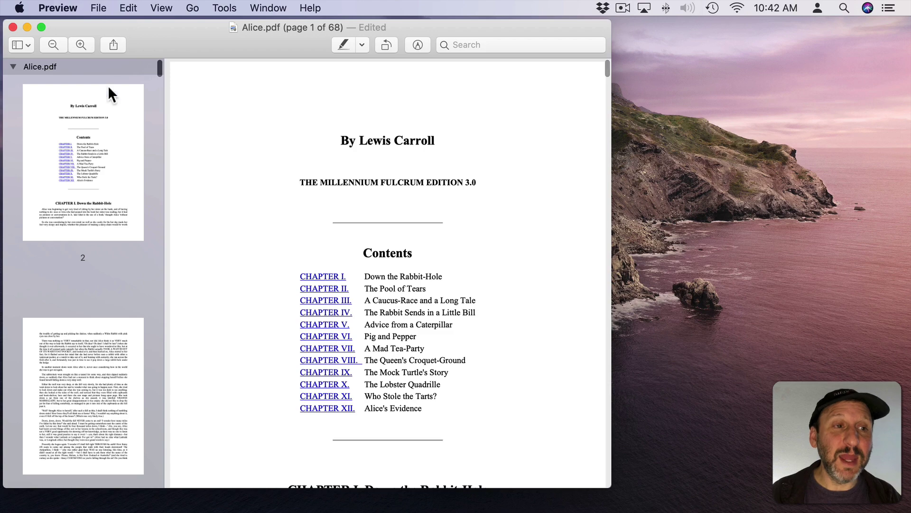
Step: Delete the range of pages 64 through 69 at the end of Alice.pdf
drag(157, 64, 147, 486)
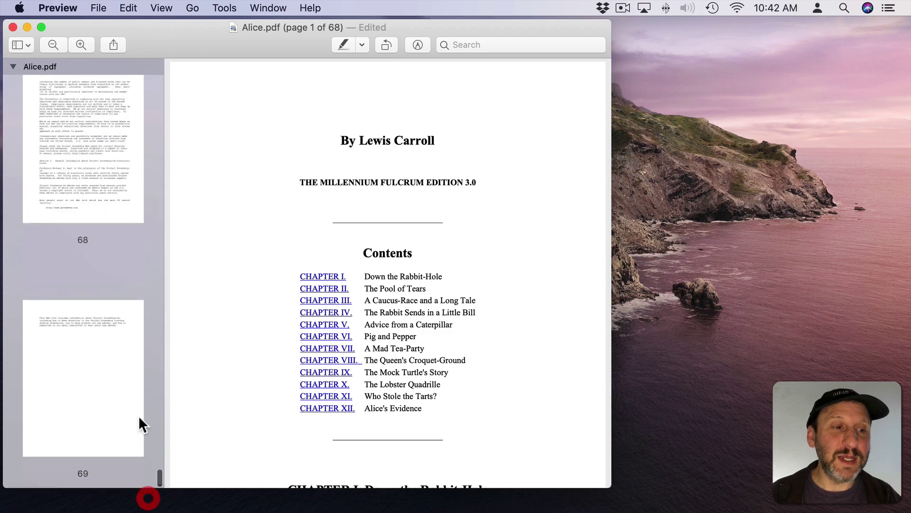
click(112, 354)
scroll(96, 178, up, 10)
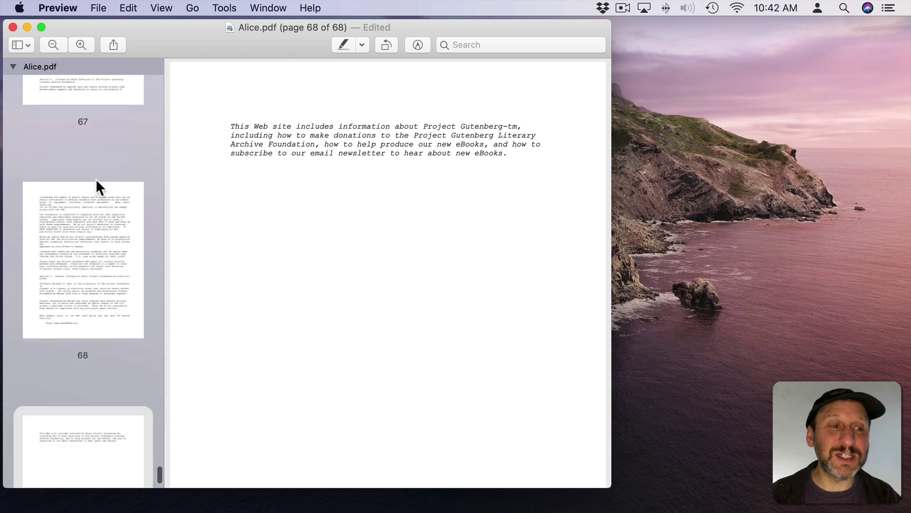
shift+click(94, 120)
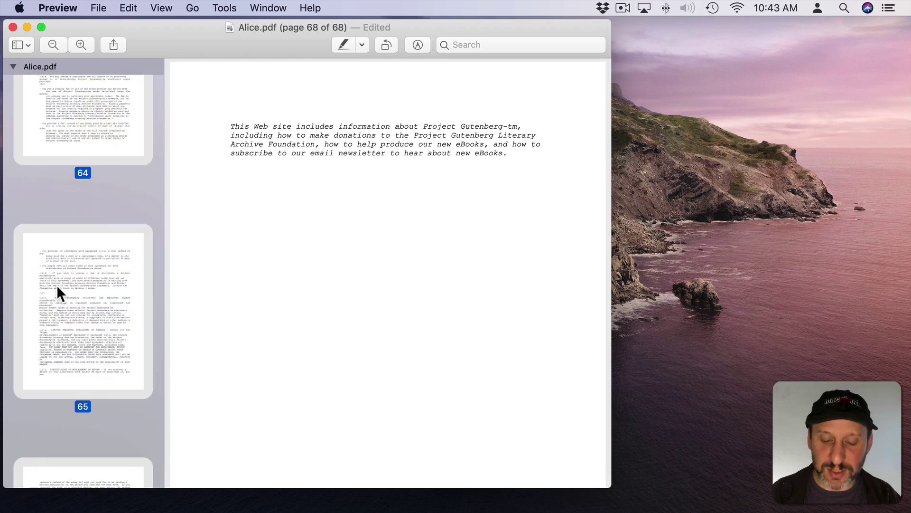
key(Delete)
Step: Delete page 50, just before the "CHAPTER XI" page, from Alice.pdf
scroll(86, 193, down, 2)
scroll(90, 181, up, 10)
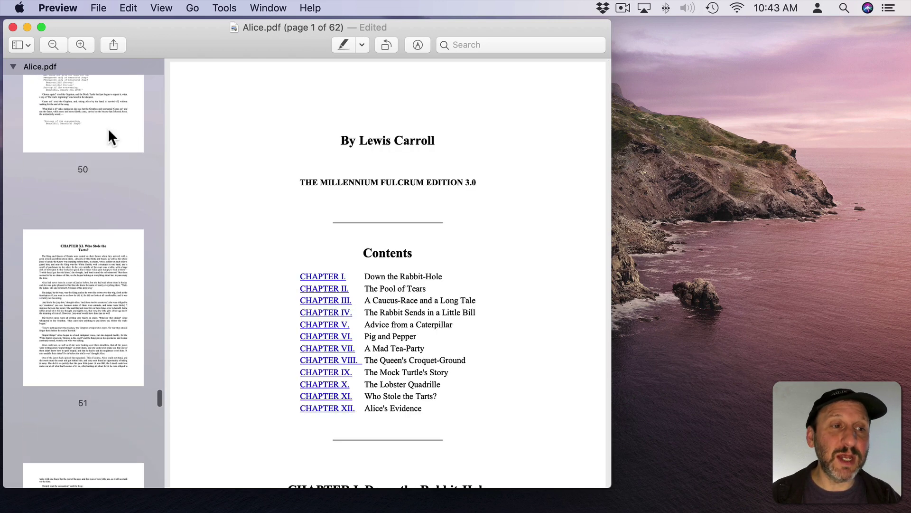
click(115, 103)
key(Delete)
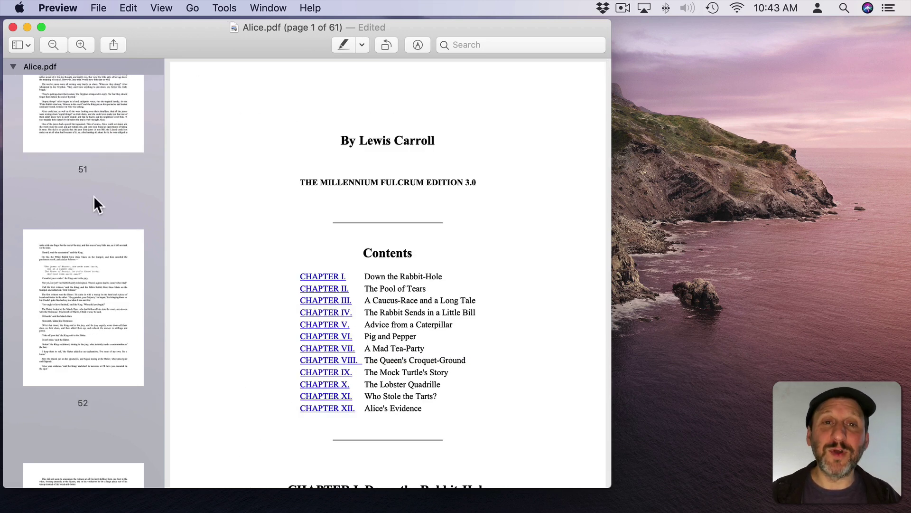
Step: Reorder Alice.pdf by moving three pages to earlier positions among the thumbnails, starting near the beginning of the document
scroll(93, 196, up, 8)
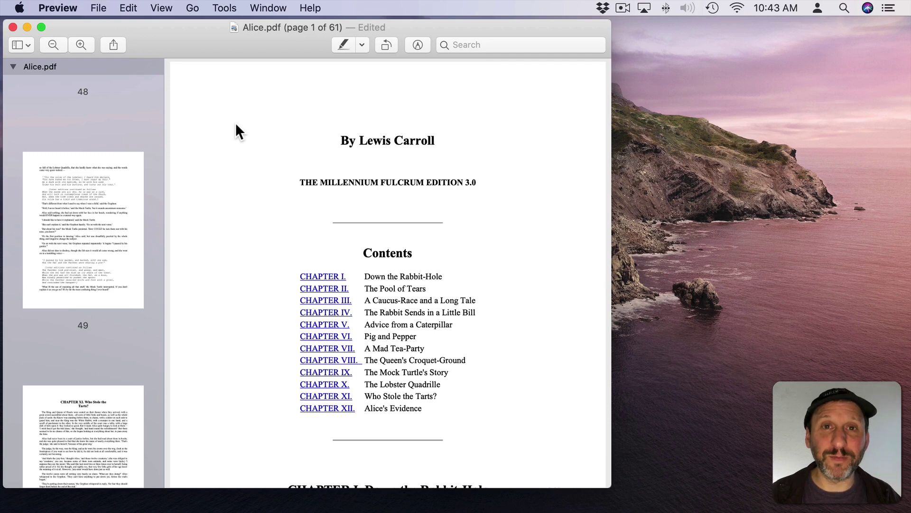
scroll(95, 173, up, 10)
scroll(95, 173, up, 20)
drag(89, 395, 90, 134)
scroll(78, 350, down, 5)
scroll(78, 350, down, 2)
drag(89, 396, 101, 131)
scroll(108, 336, down, 5)
scroll(107, 336, down, 5)
scroll(89, 442, down, 4)
drag(88, 399, 116, 189)
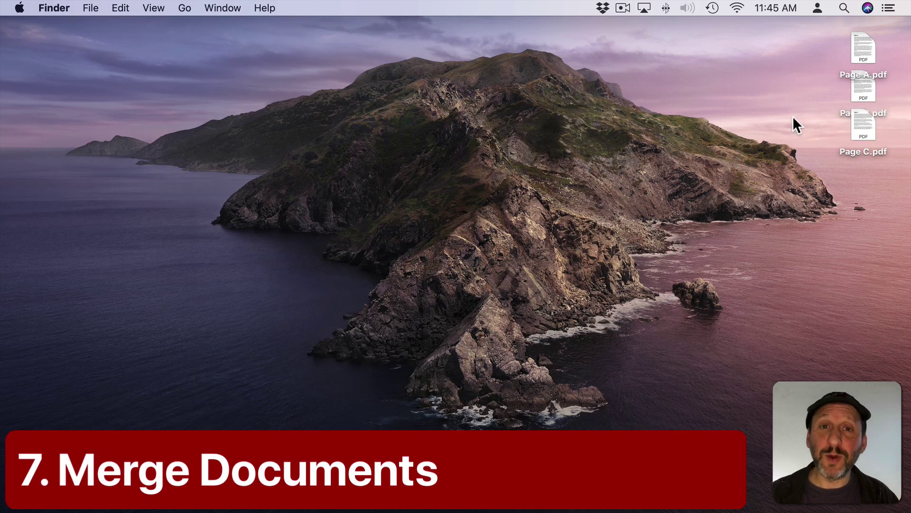
Step: Open Page A.pdf from the desktop and show its page thumbnails
double_click(871, 50)
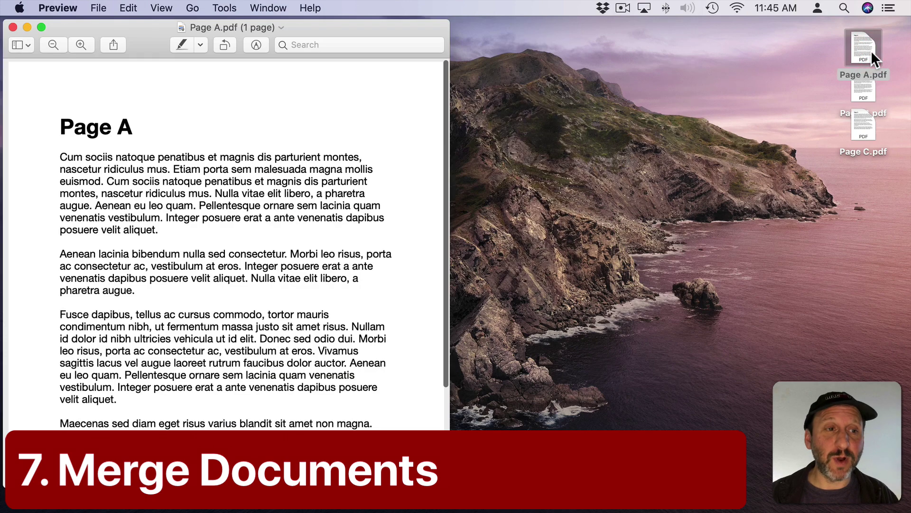
click(28, 44)
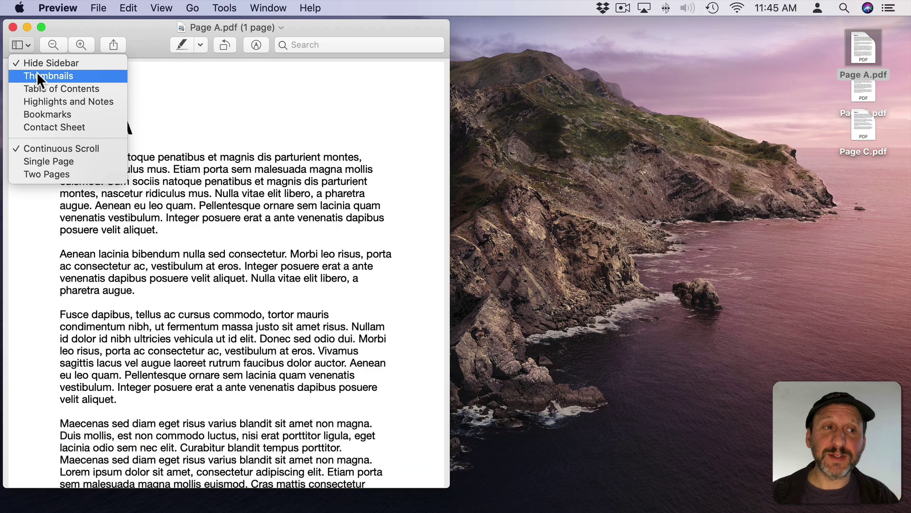
click(37, 72)
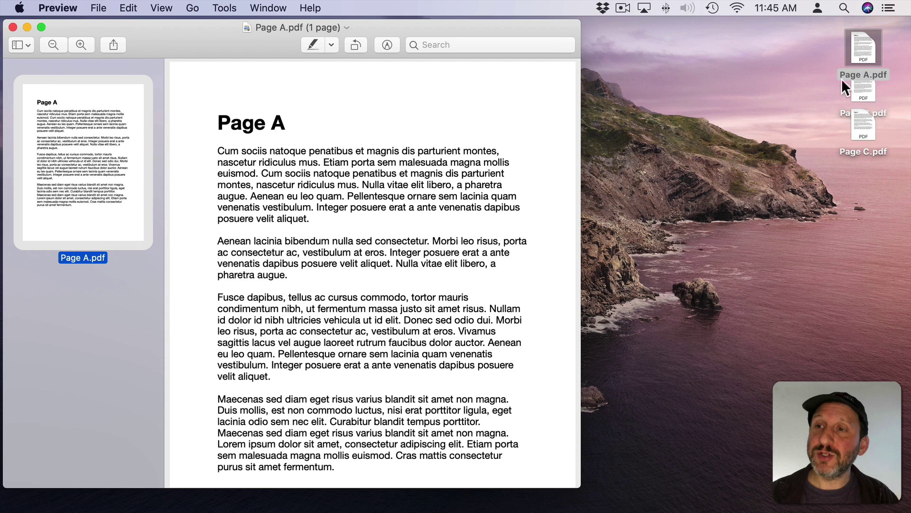
Step: Append Page B.pdf and Page C.pdf from the desktop after Page A, and save and close the merged document
drag(868, 92, 125, 344)
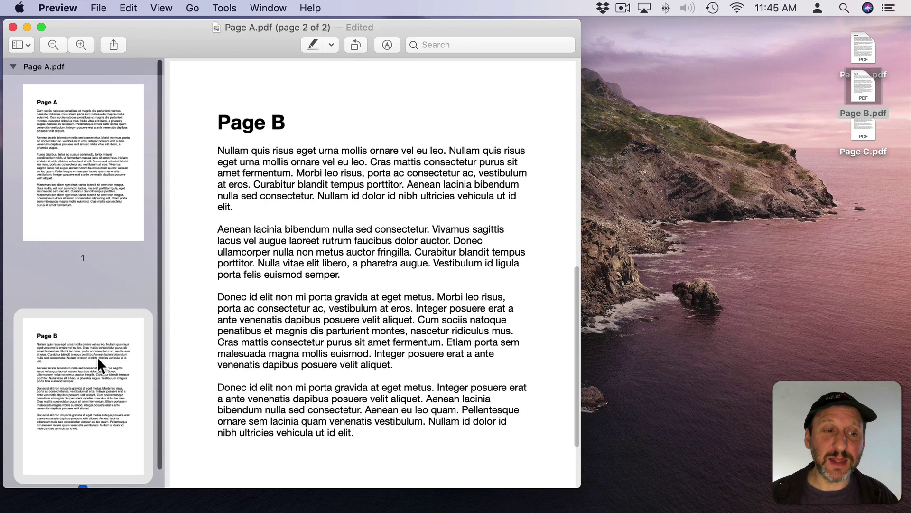
drag(863, 126, 77, 473)
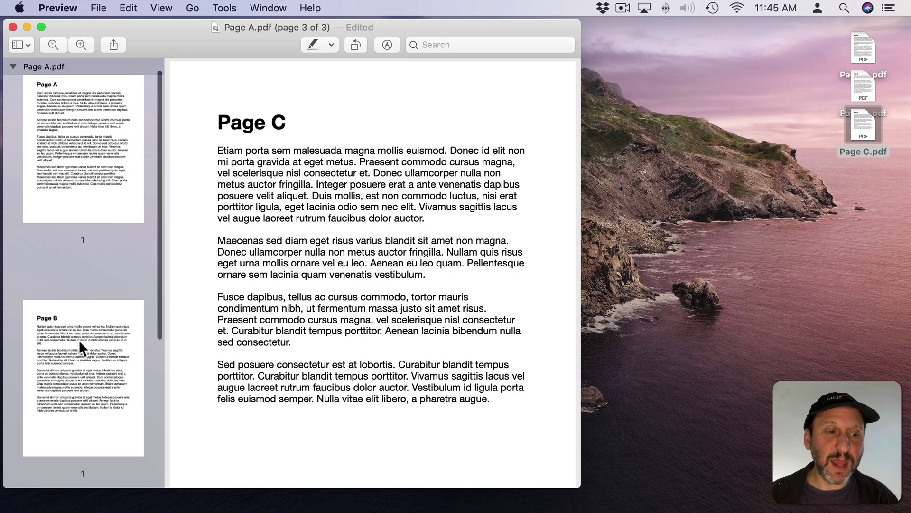
click(98, 8)
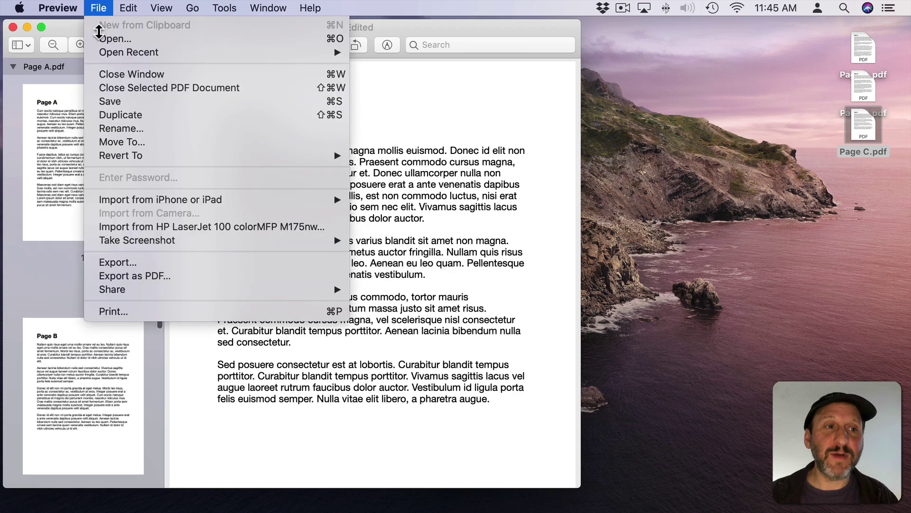
click(112, 105)
click(13, 27)
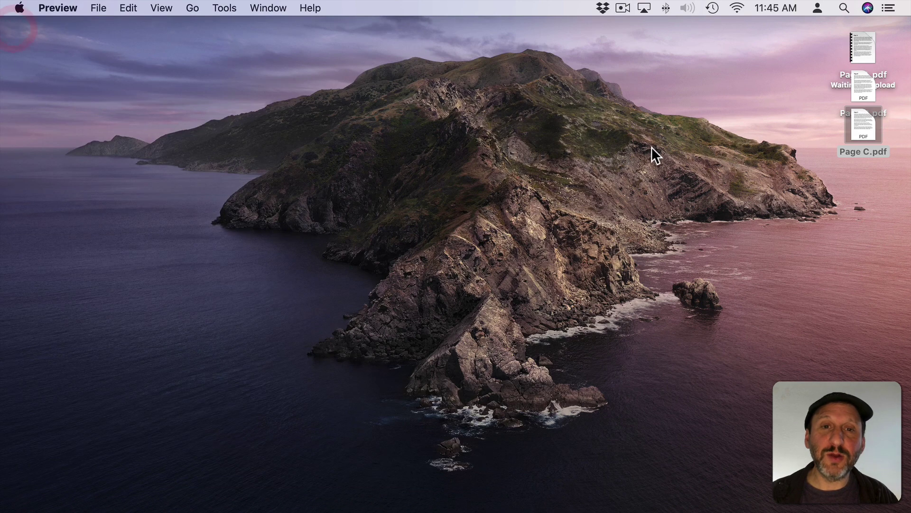
Step: Reopen the merged Page A.pdf and look through its pages down to the last one
click(644, 136)
double_click(860, 45)
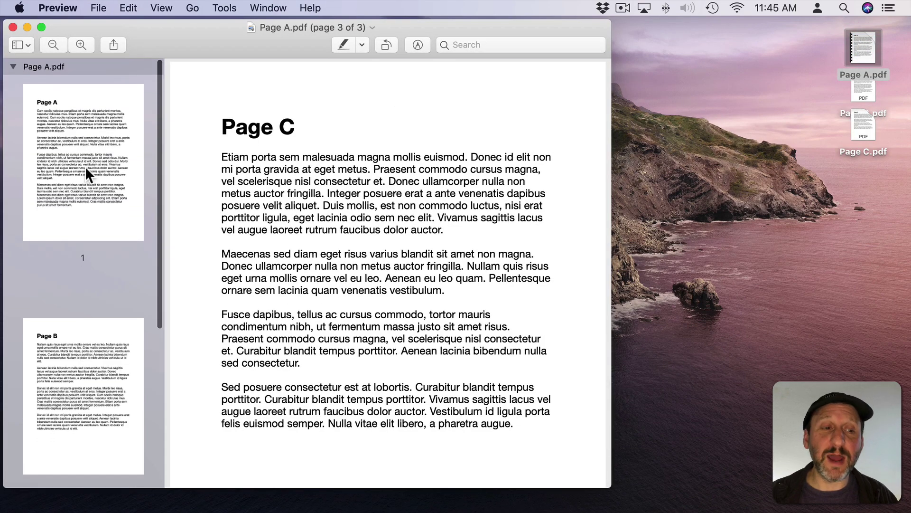
scroll(96, 412, down, 5)
click(98, 349)
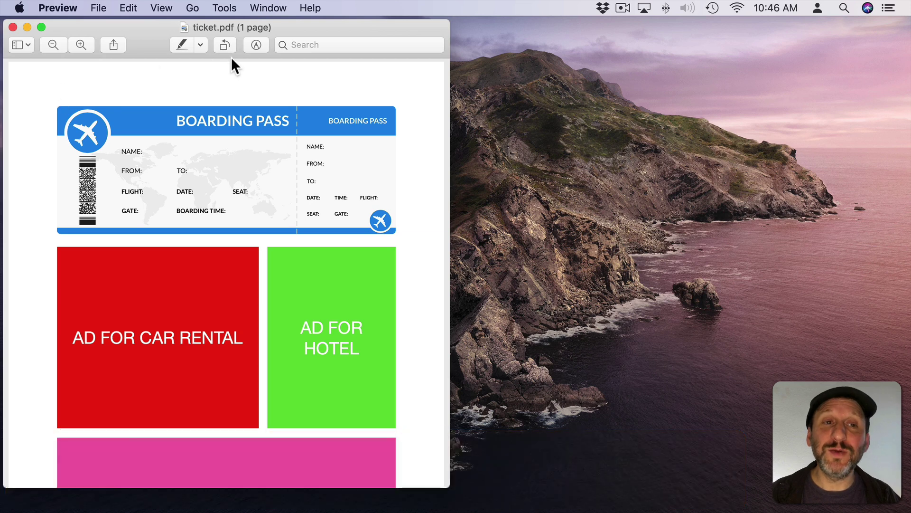
Step: Crop ticket.pdf to a rectangular selection around the boarding pass, leaving out the ads below
click(256, 45)
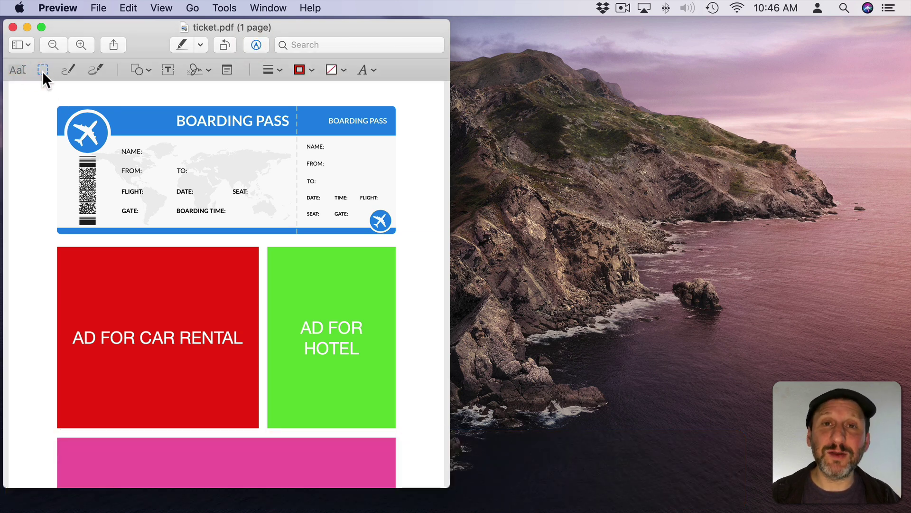
drag(44, 96, 406, 243)
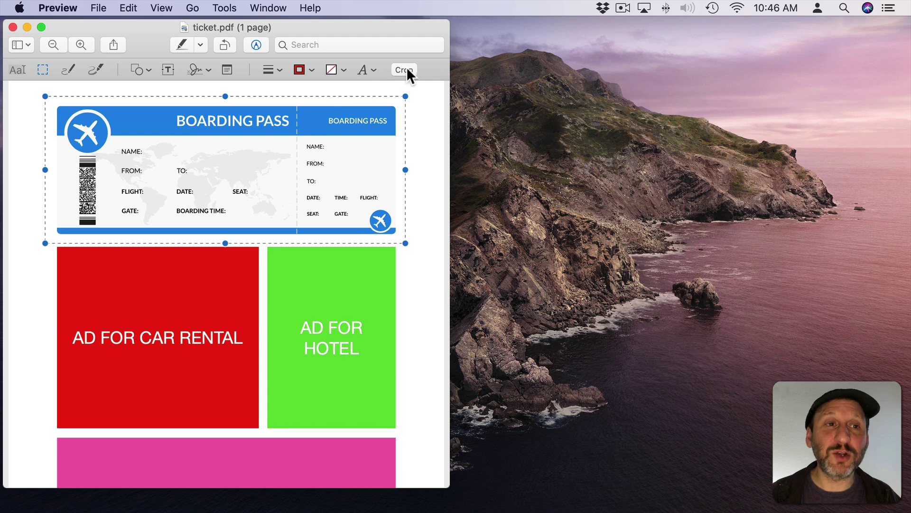
click(224, 8)
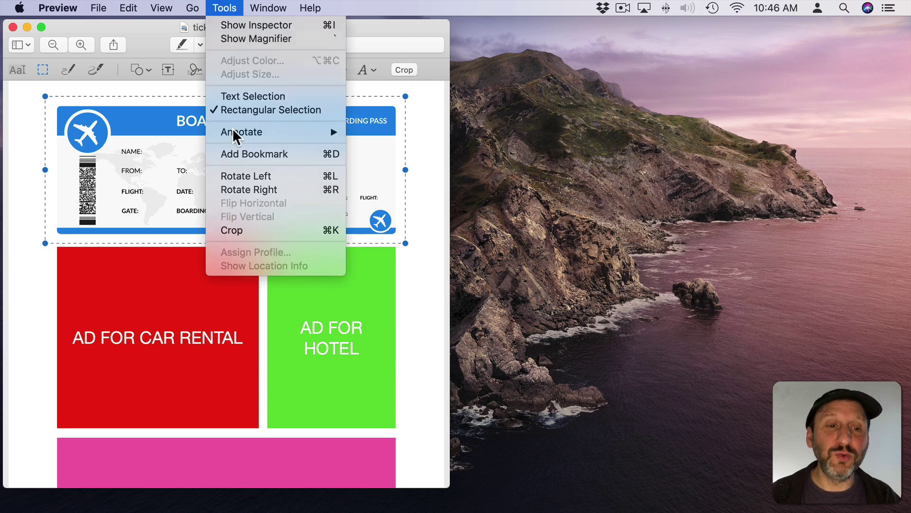
click(250, 230)
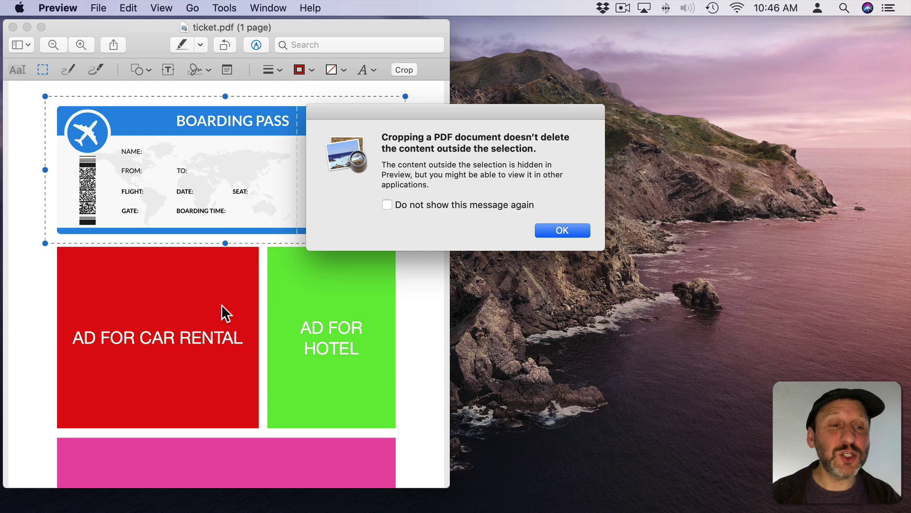
click(560, 231)
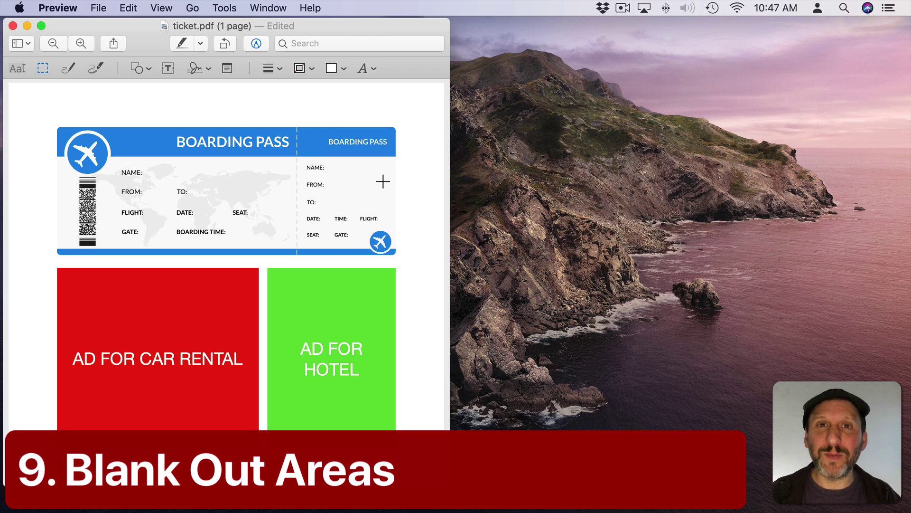
Step: Add a rectangle shape to ticket.pdf for covering the ads below the boarding pass
scroll(383, 181, down, 5)
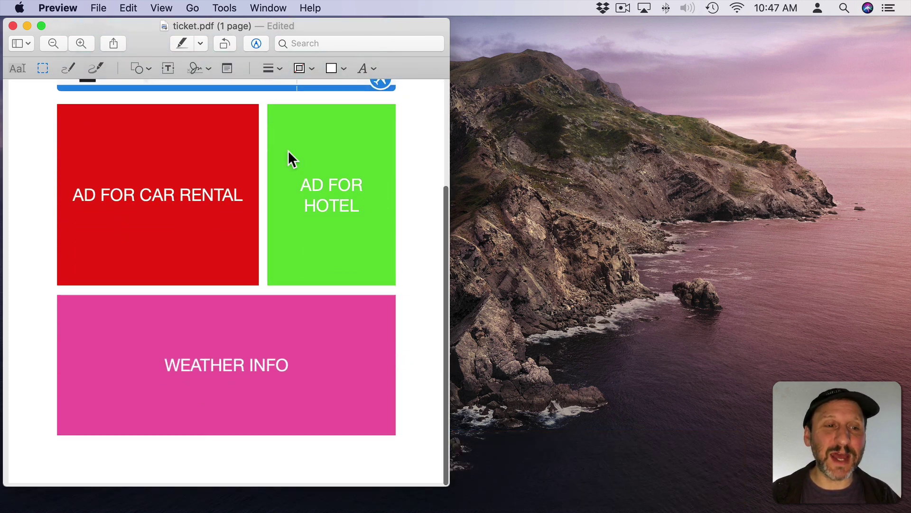
scroll(312, 347, up, 5)
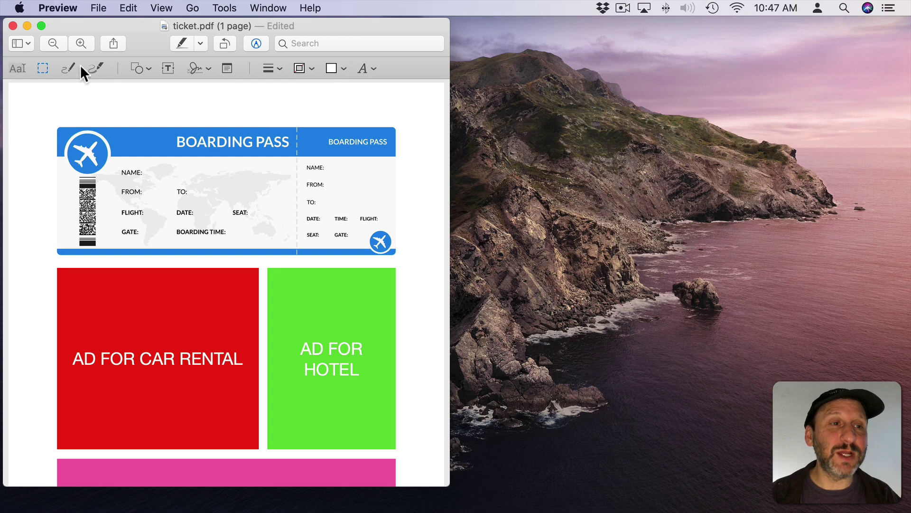
click(146, 69)
click(124, 117)
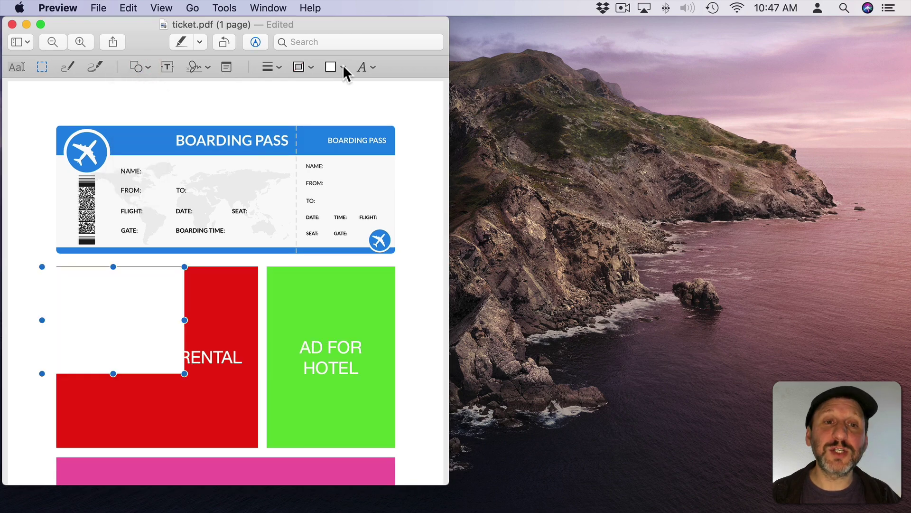
Step: Give the rectangle a white fill and no border
click(343, 67)
click(365, 96)
click(308, 67)
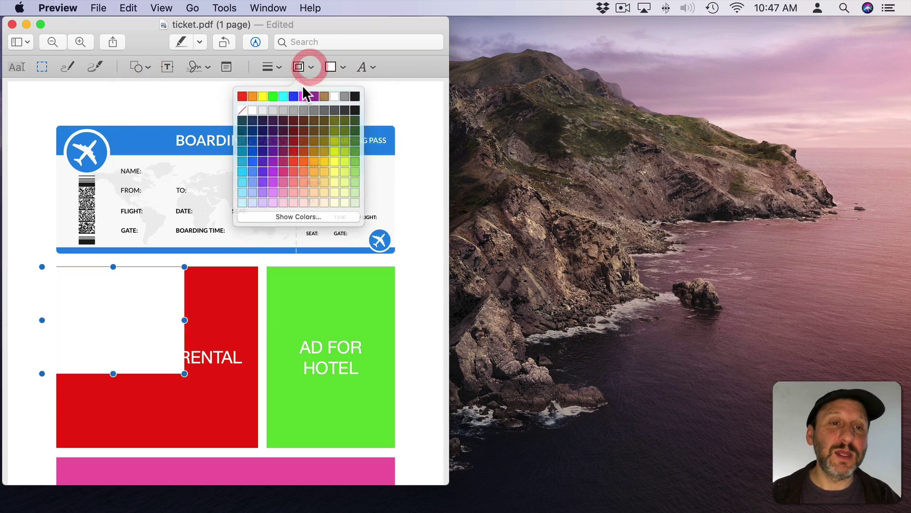
click(243, 108)
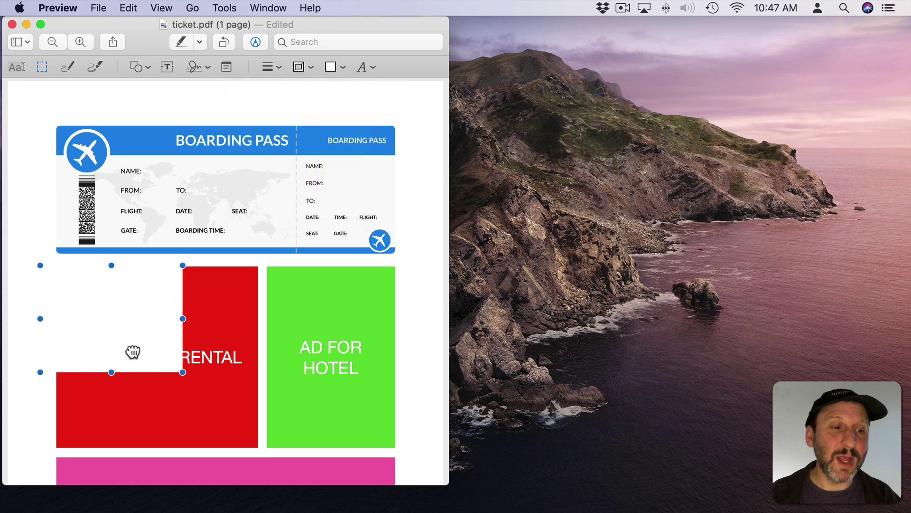
Step: Shift the white rectangle slightly and stretch it over the ad area below the boarding pass, leaving it deselected
drag(133, 352, 135, 341)
drag(191, 362, 409, 443)
scroll(387, 375, up, 5)
click(432, 208)
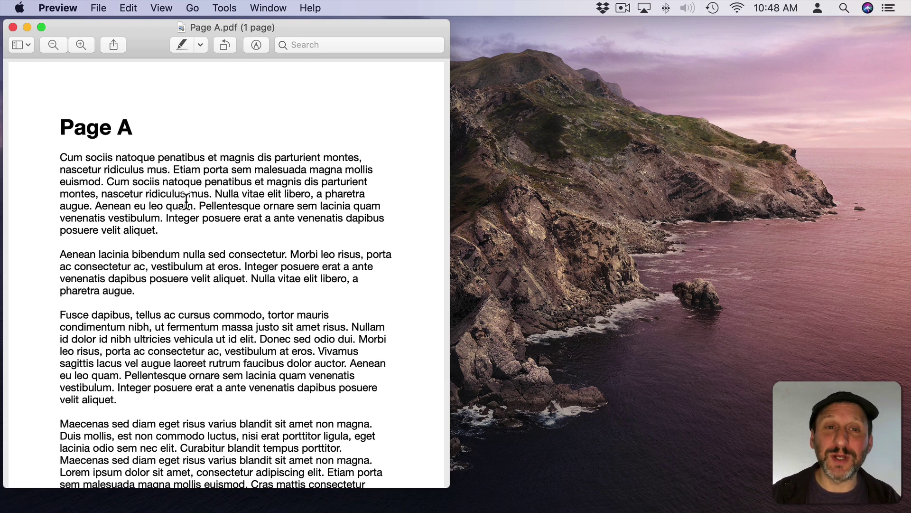
Step: Export Page A.pdf to the Desktop as an encrypted PDF, entering and verifying a password for it
click(101, 6)
click(127, 262)
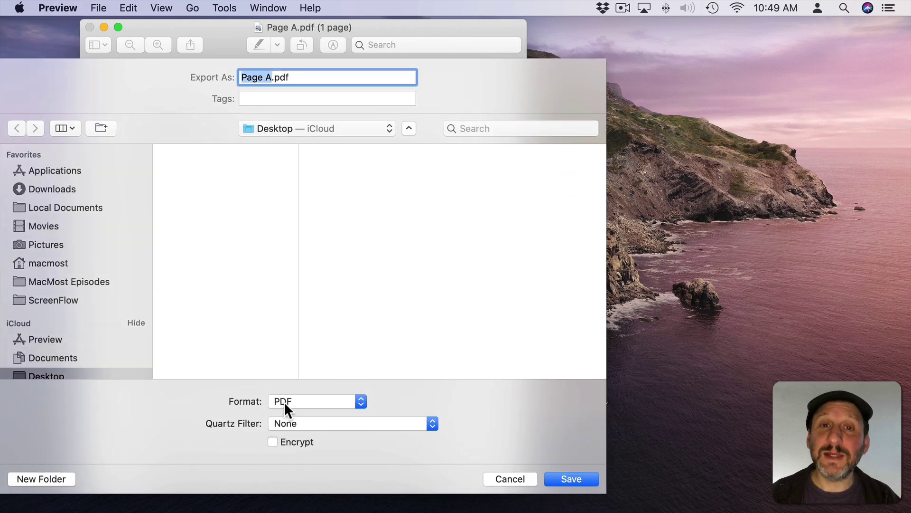
click(291, 440)
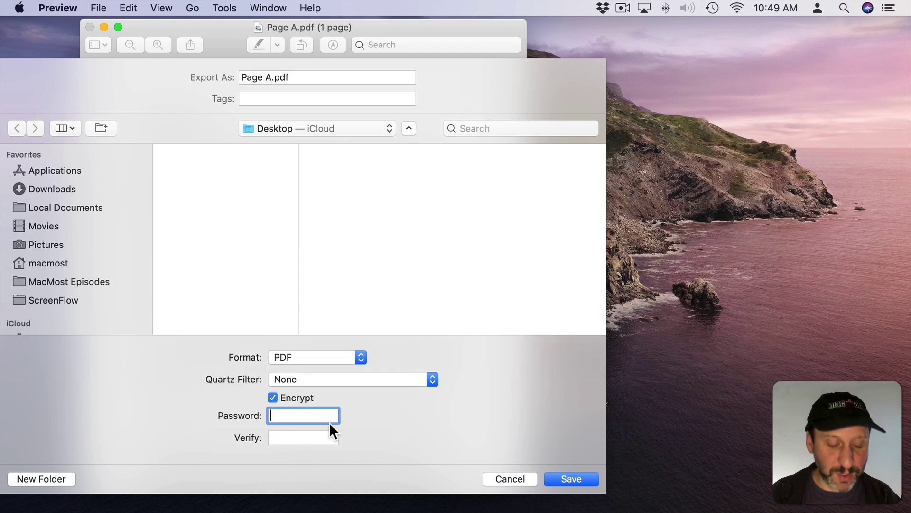
text(••••••••)
key(Tab)
text(•••••)
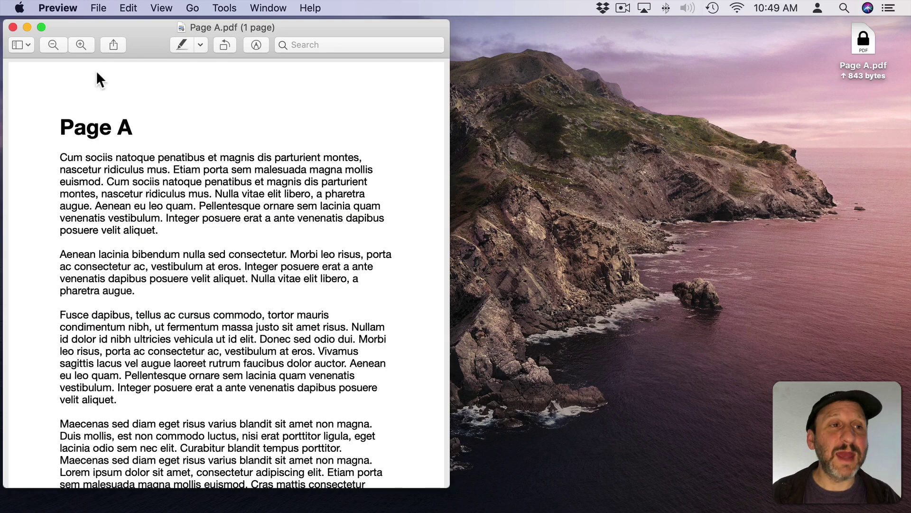
Step: Close Page A.pdf, open the encrypted copy from the Desktop, and unlock it by entering the document password
click(12, 27)
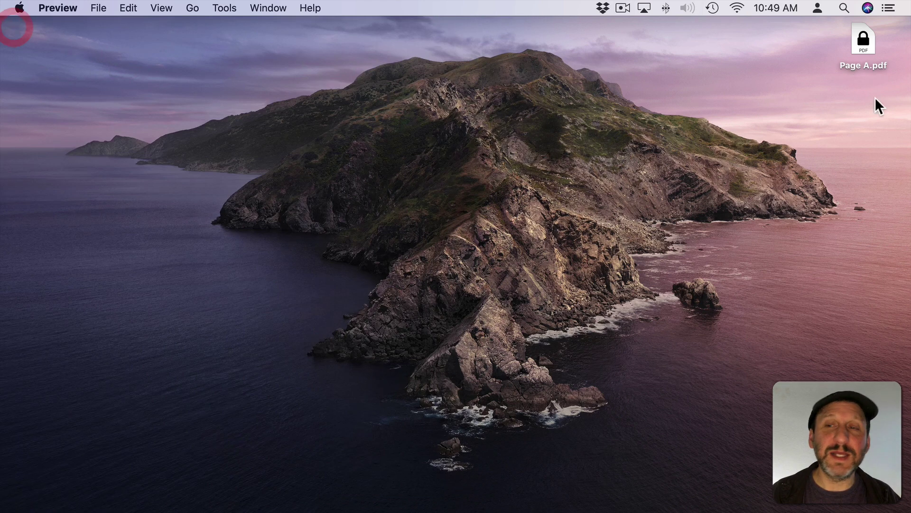
double_click(860, 40)
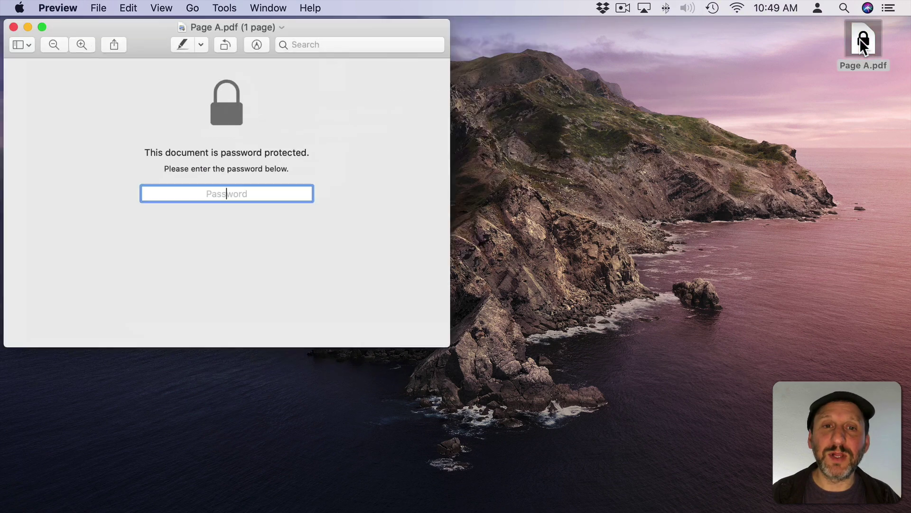
text(********)
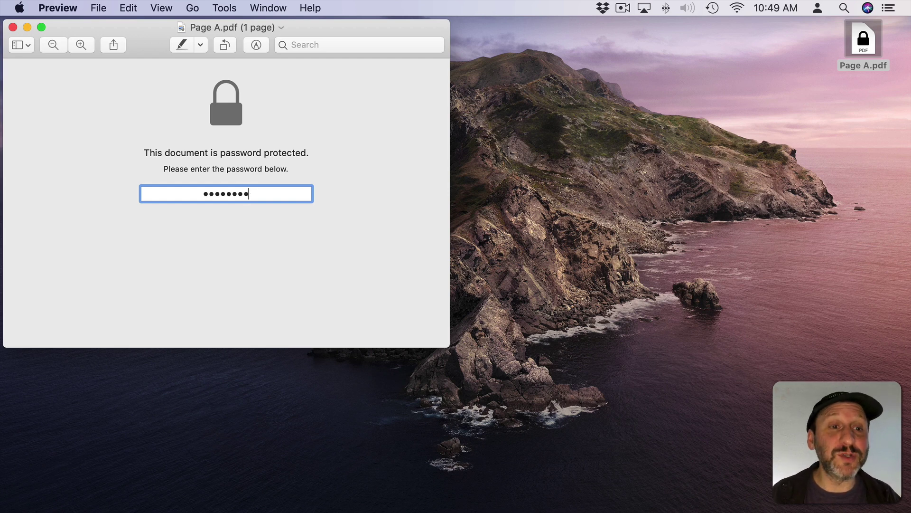
key(Return)
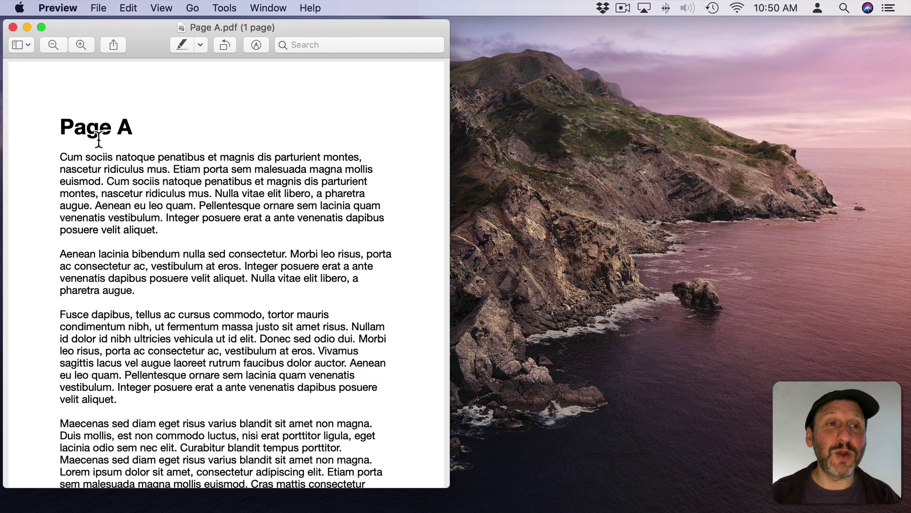
Step: Start exporting Page A.pdf to the Desktop with JPEG as the file format
click(100, 7)
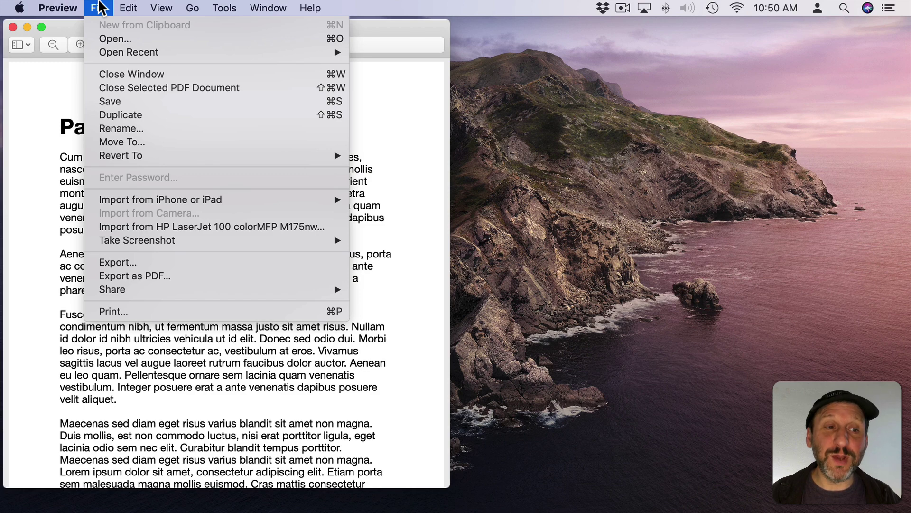
click(143, 275)
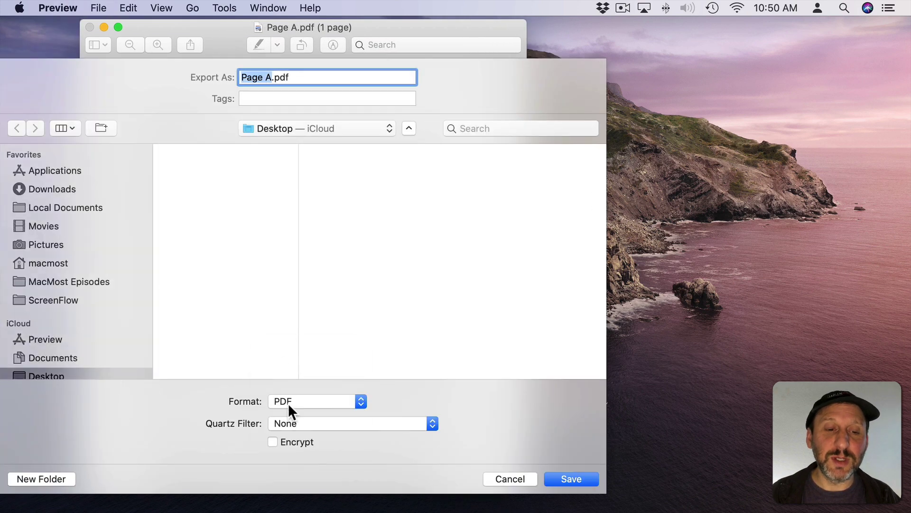
click(288, 401)
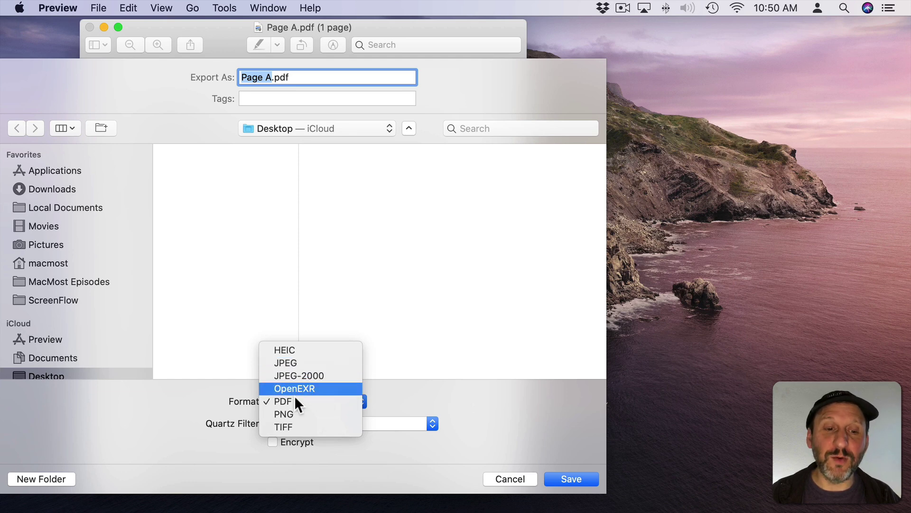
click(295, 361)
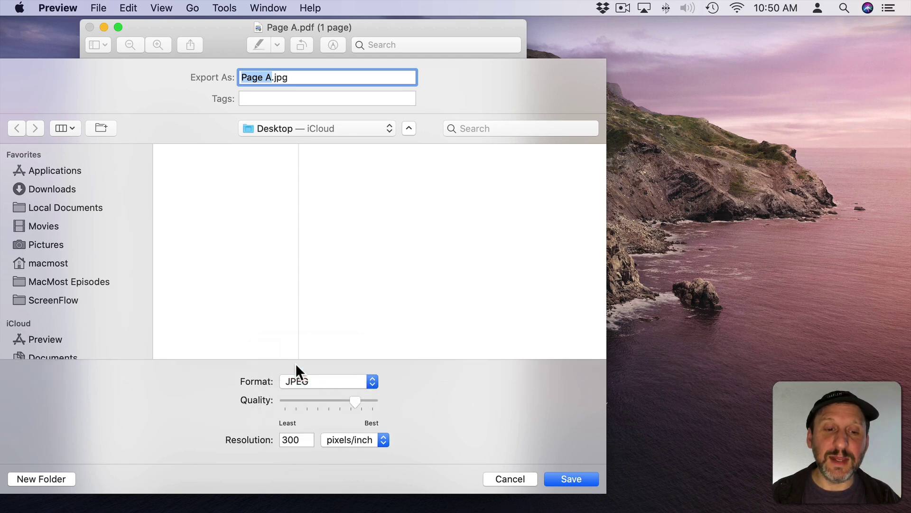
Step: Try the JPEG quality range from least to best at 300 pixels/inch, settling on a quality somewhat below best
click(309, 437)
drag(355, 403, 352, 405)
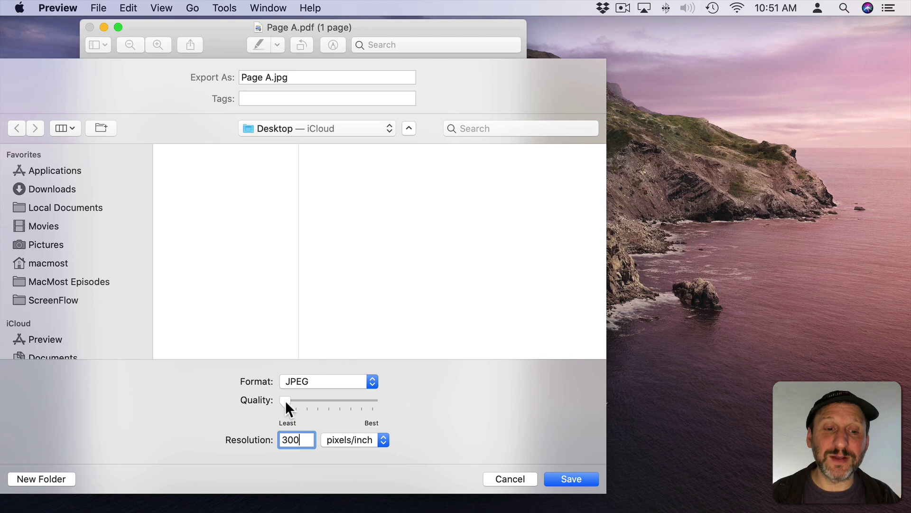
drag(357, 406, 377, 407)
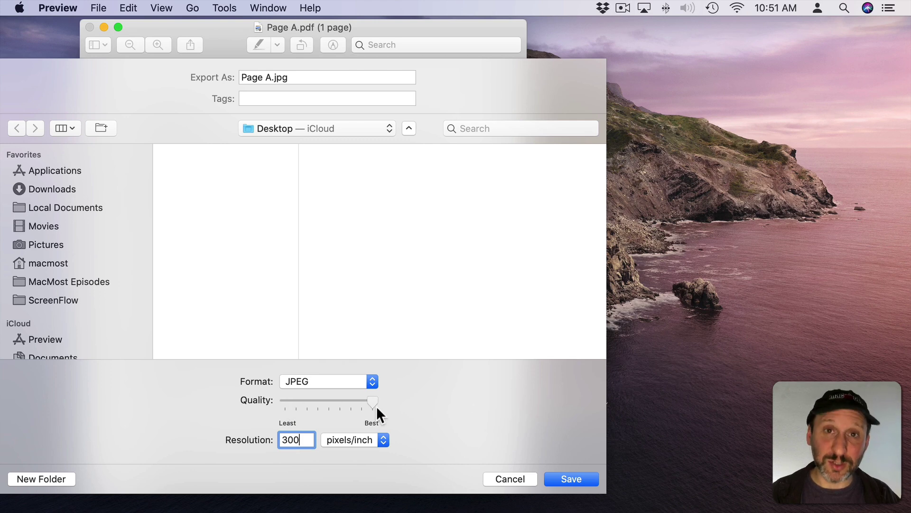
click(346, 403)
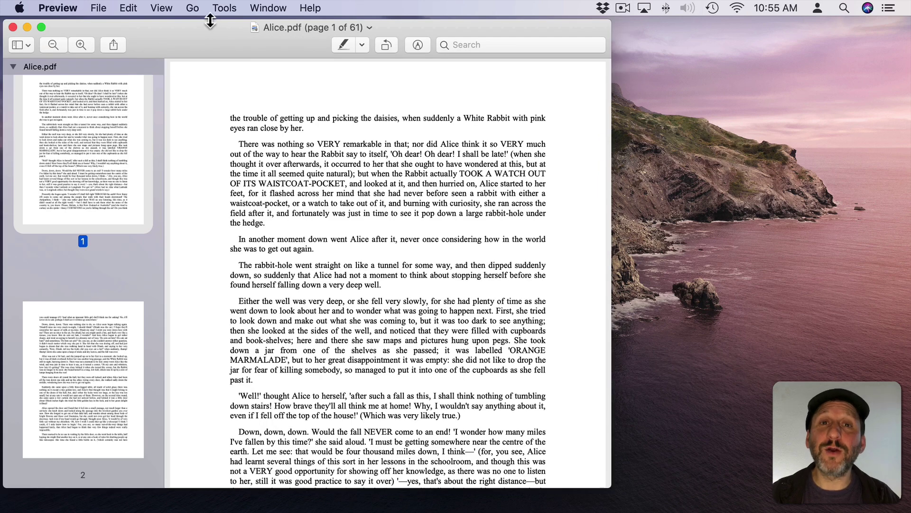
Step: Check the page display options for Alice.pdf and read on to page 2 in continuous scroll
click(166, 8)
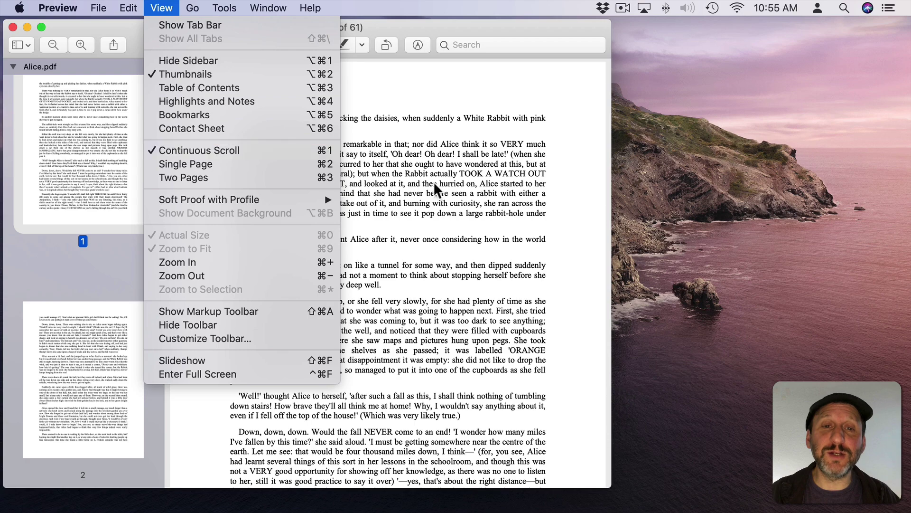
click(515, 208)
scroll(478, 313, down, 7)
scroll(478, 313, down, 6)
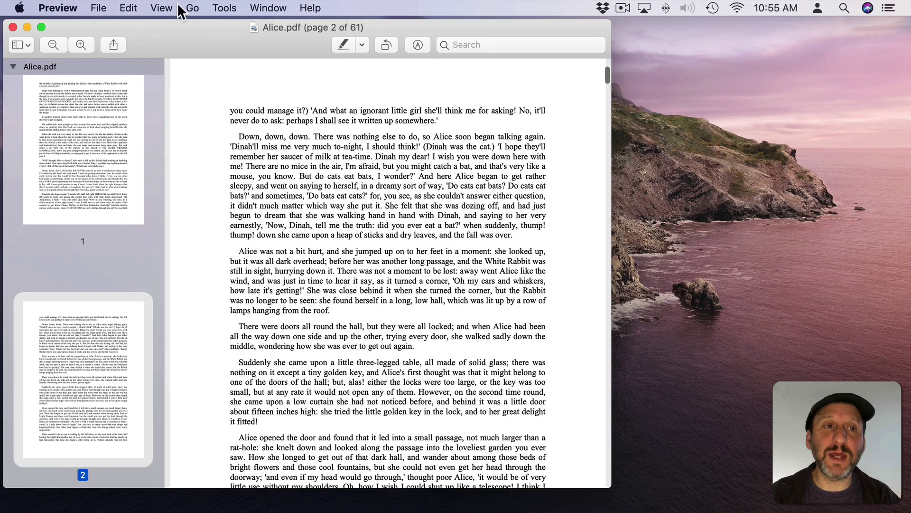
Step: Switch Alice.pdf to single page display and move forward to page 4
click(162, 8)
click(205, 172)
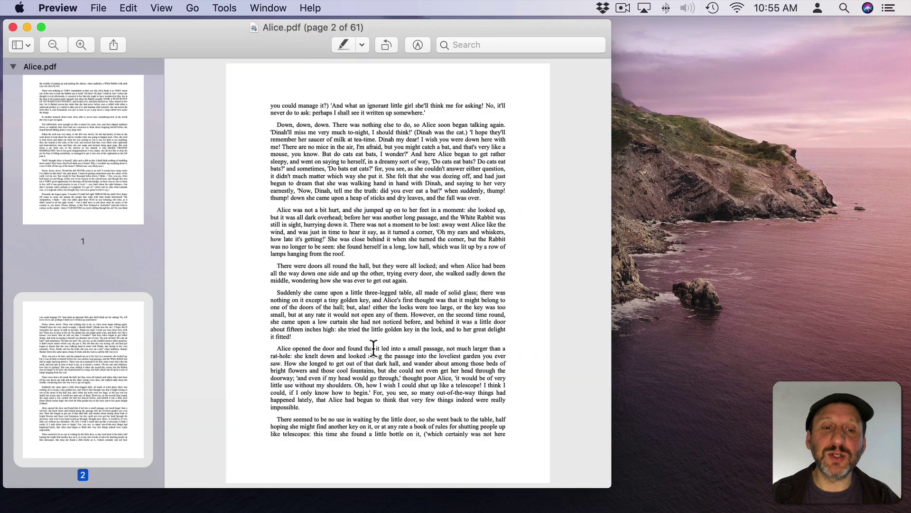
scroll(372, 348, down, 5)
Step: Show Alice.pdf as two pages side by side and advance to page 6
click(161, 8)
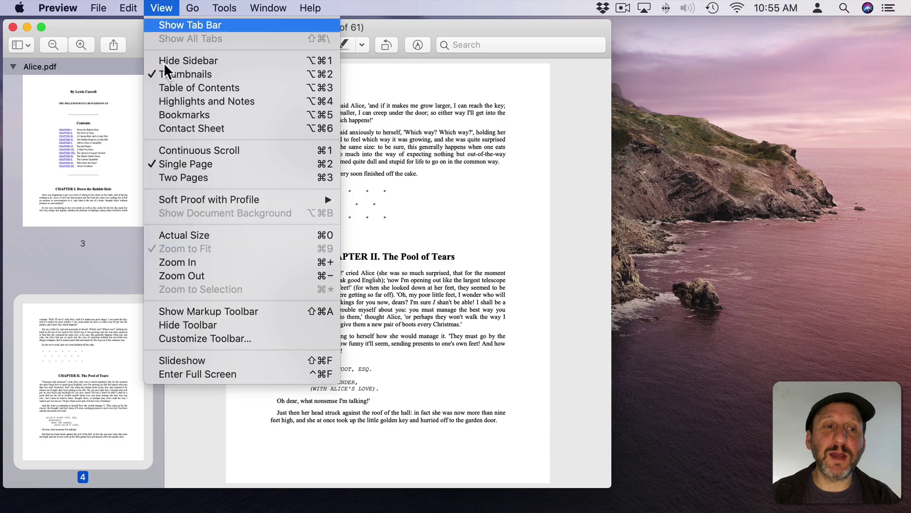
click(178, 177)
scroll(350, 322, down, 8)
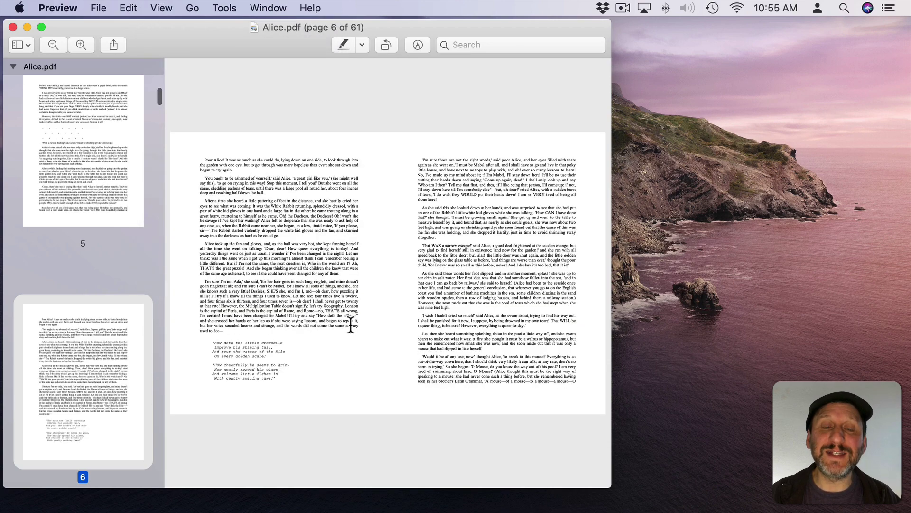